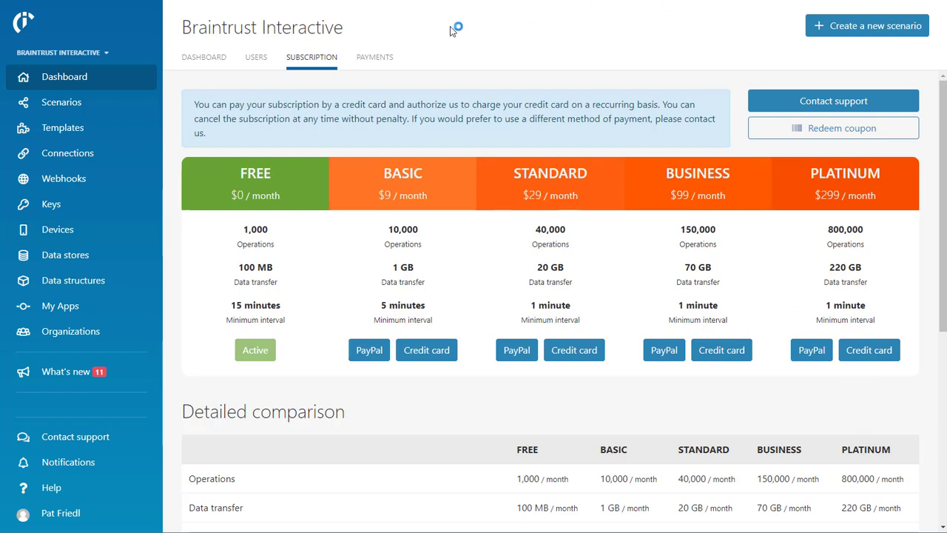
Start a new scenario from the scenarios list and browse the available services
{"action": "left_click", "coordinate": [74, 103]}
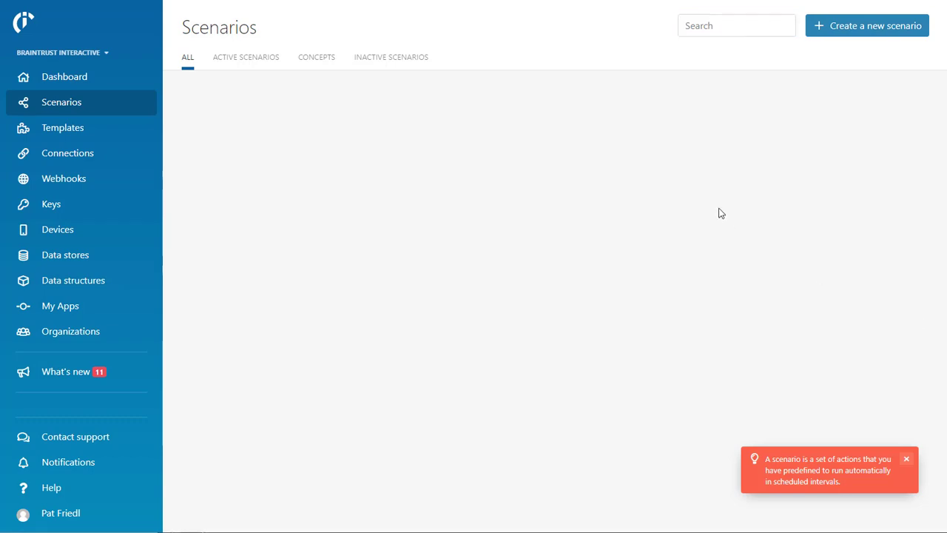
{"action": "left_click", "coordinate": [887, 26]}
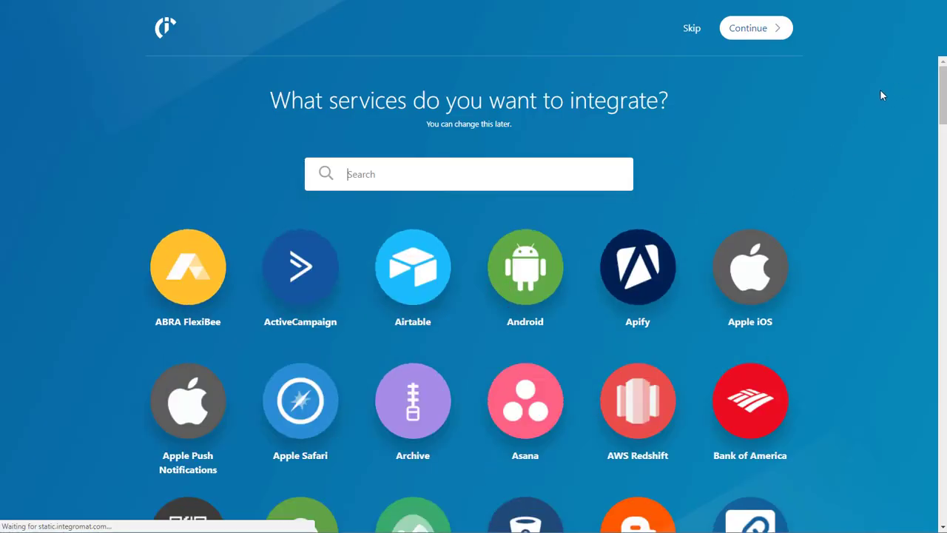
{"action": "scroll", "coordinate": [871, 122], "scroll_direction": "down", "scroll_amount": 3}
{"action": "scroll", "coordinate": [871, 129], "scroll_direction": "down", "scroll_amount": 2}
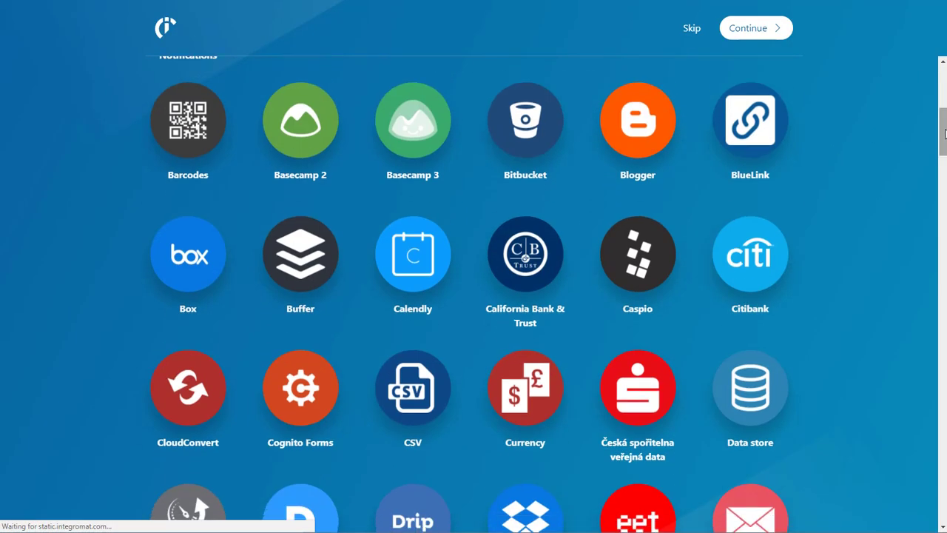
{"action": "left_click_drag", "start_coordinate": [944, 137], "coordinate": [906, 284]}
{"action": "scroll", "coordinate": [906, 284], "scroll_direction": "down", "scroll_amount": 20}
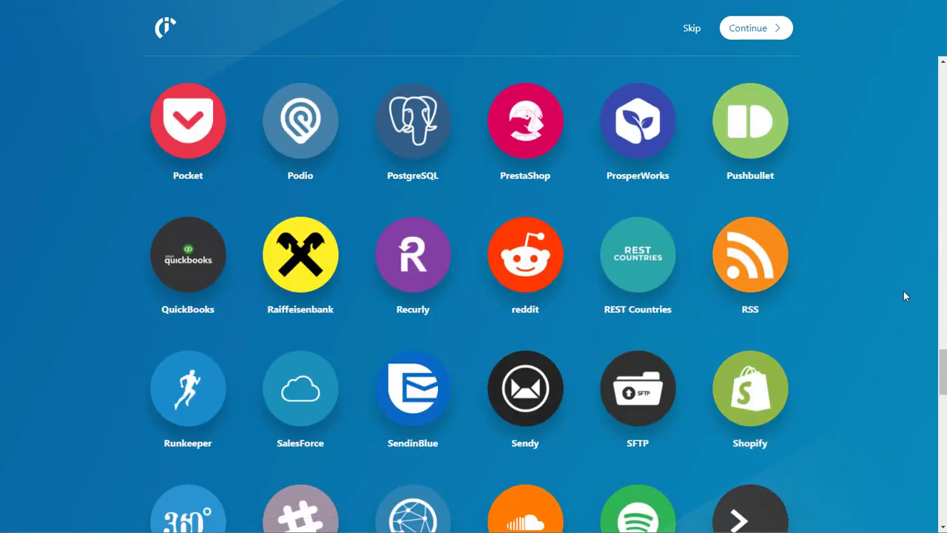
{"action": "scroll", "coordinate": [909, 321], "scroll_direction": "down", "scroll_amount": 4}
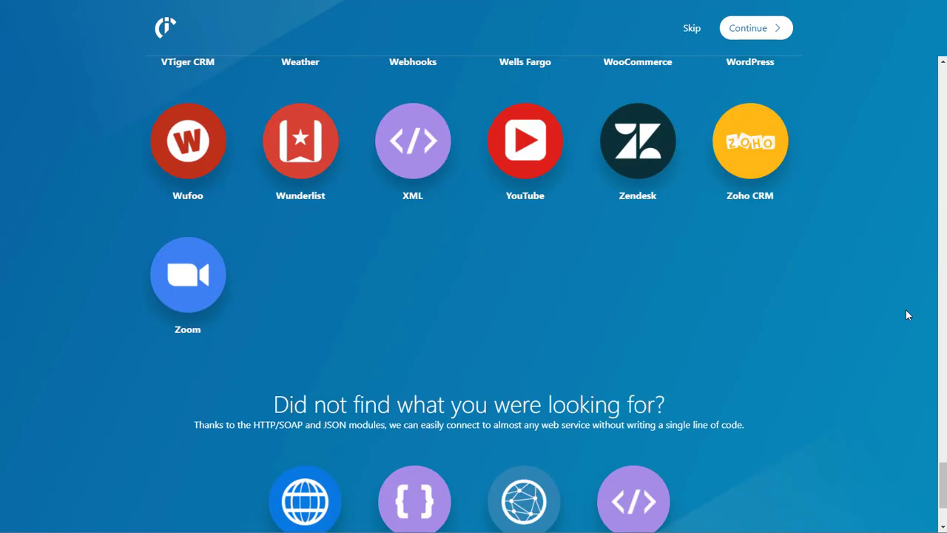
{"action": "scroll", "coordinate": [905, 309], "scroll_direction": "down", "scroll_amount": 2}
{"action": "scroll", "coordinate": [896, 334], "scroll_direction": "up", "scroll_amount": 2}
{"action": "scroll", "coordinate": [888, 326], "scroll_direction": "up", "scroll_amount": 20}
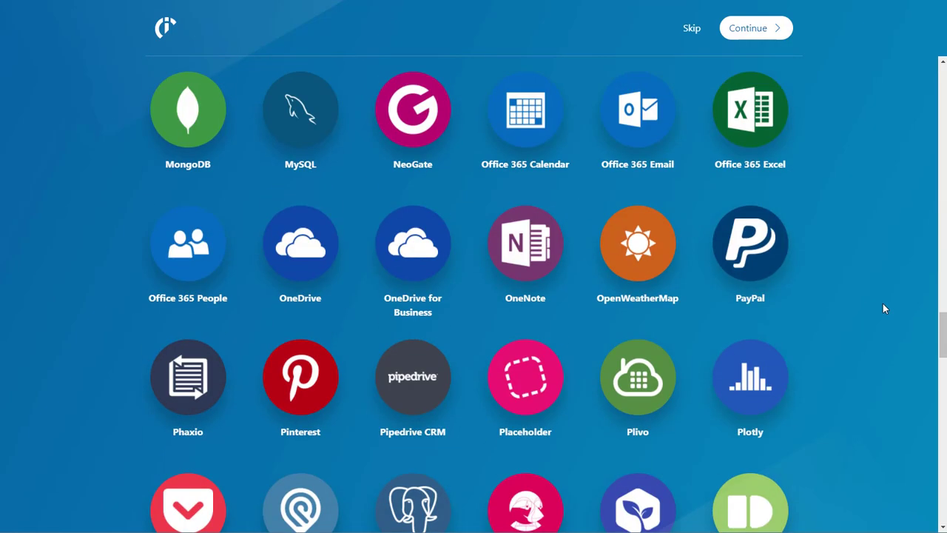
{"action": "scroll", "coordinate": [882, 302], "scroll_direction": "up", "scroll_amount": 20}
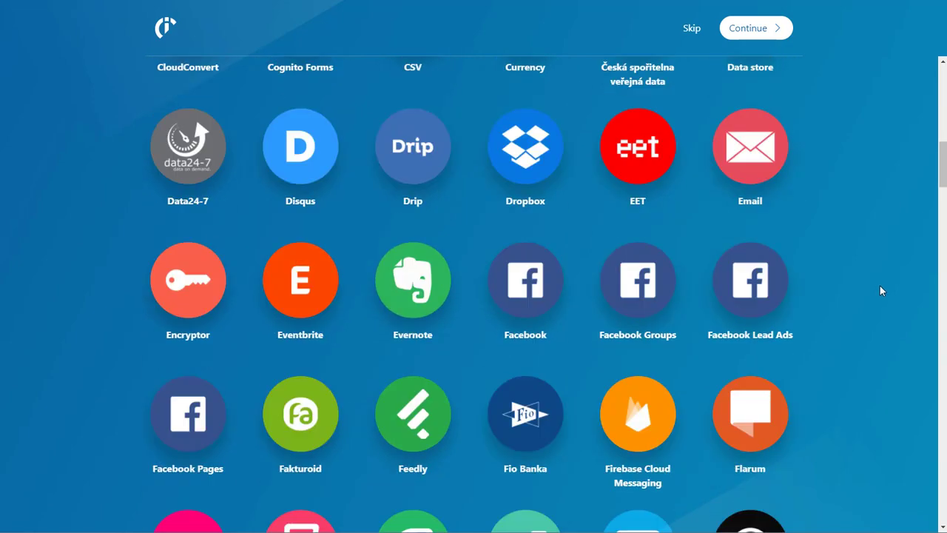
{"action": "scroll", "coordinate": [881, 286], "scroll_direction": "up", "scroll_amount": 10}
{"action": "scroll", "coordinate": [885, 290], "scroll_direction": "down", "scroll_amount": 5}
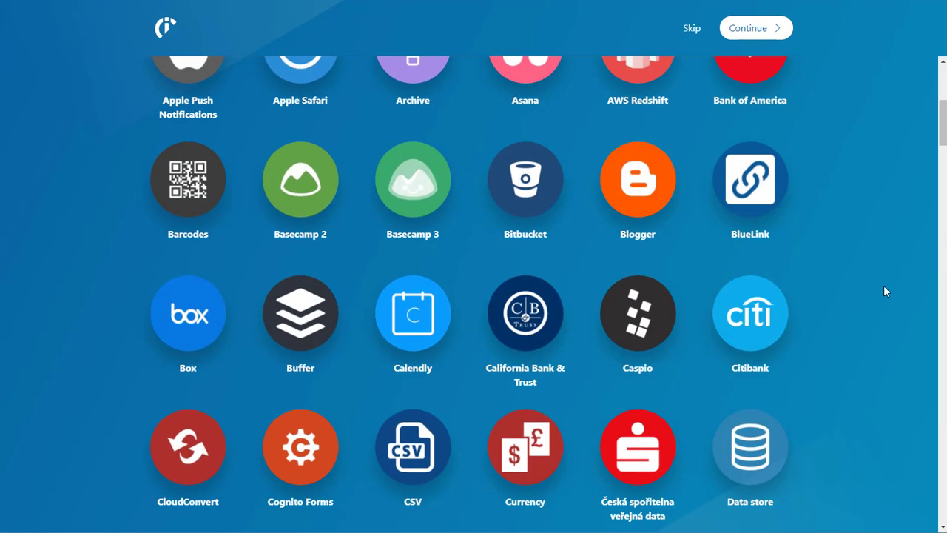
{"action": "scroll", "coordinate": [884, 287], "scroll_direction": "up", "scroll_amount": 5}
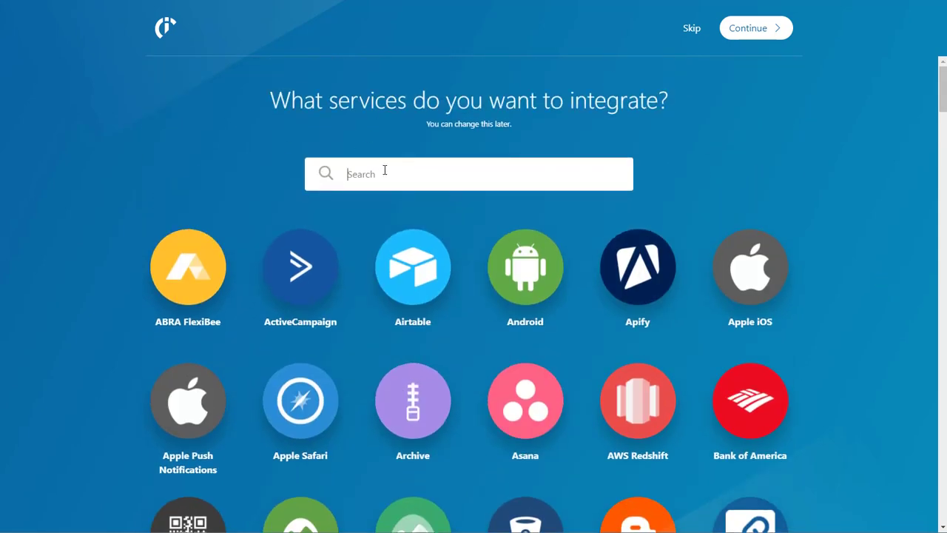
Search 'web', pick Webhooks as the service, and continue to the editor
{"action": "type", "text": "web"}
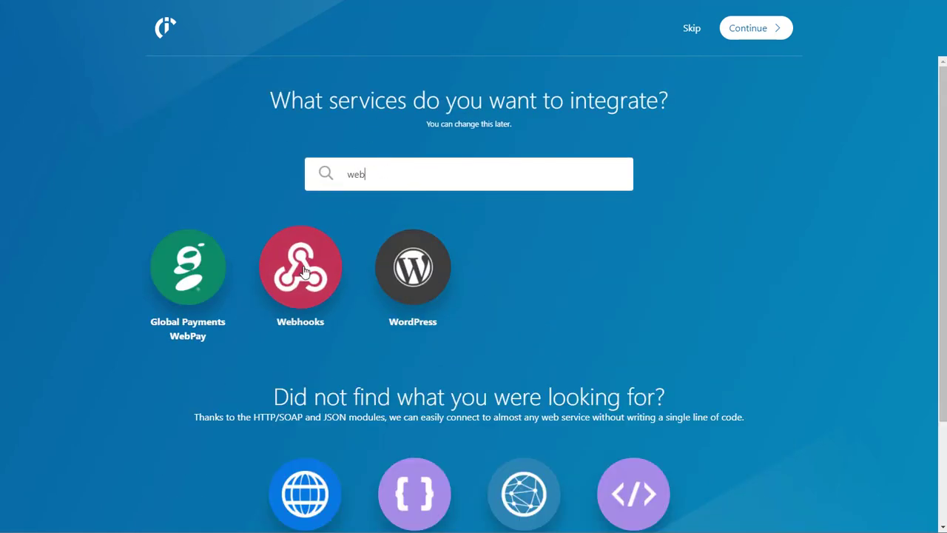
{"action": "left_click", "coordinate": [301, 266]}
{"action": "left_click", "coordinate": [753, 29]}
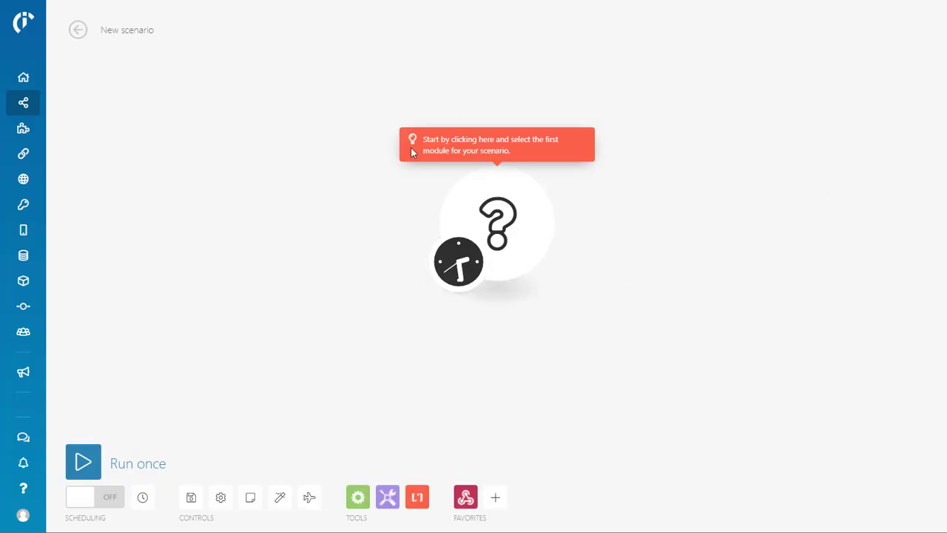
Move the empty first module aside and make it a Webhooks Custom webhook trigger
{"action": "left_click_drag", "start_coordinate": [503, 234], "coordinate": [259, 200]}
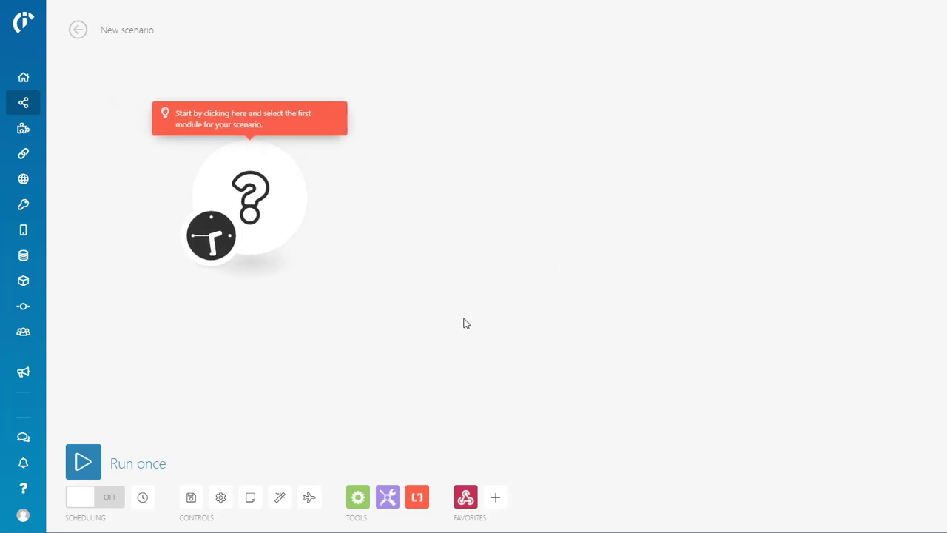
{"action": "left_click", "coordinate": [259, 191]}
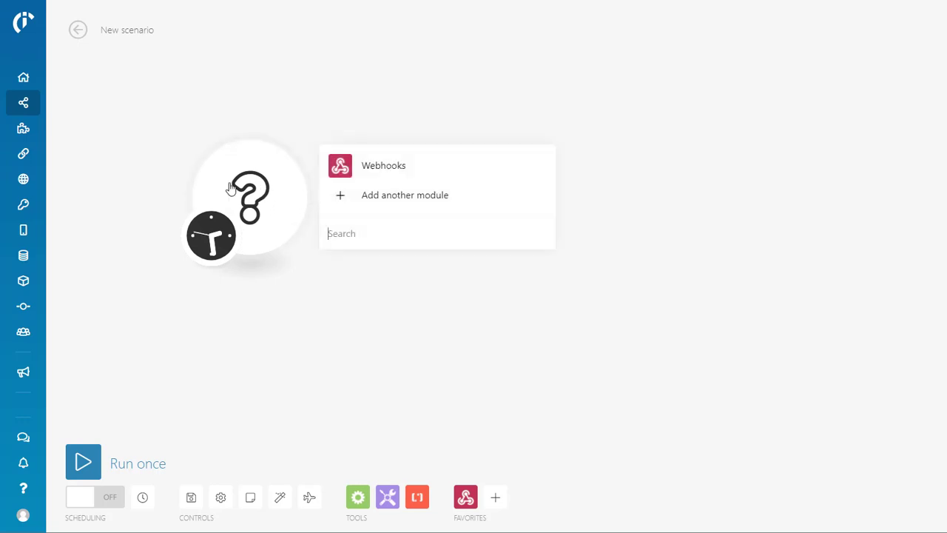
{"action": "left_click", "coordinate": [382, 163]}
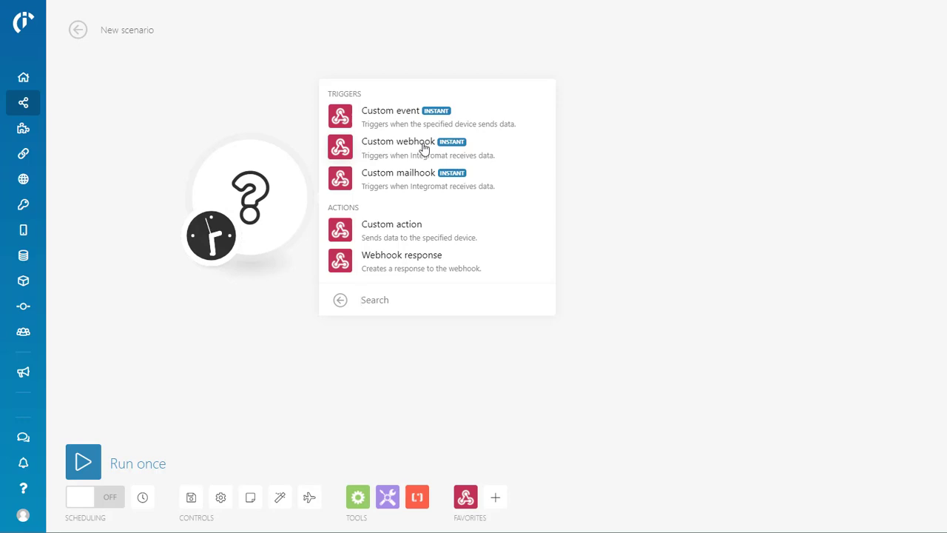
{"action": "left_click", "coordinate": [392, 146]}
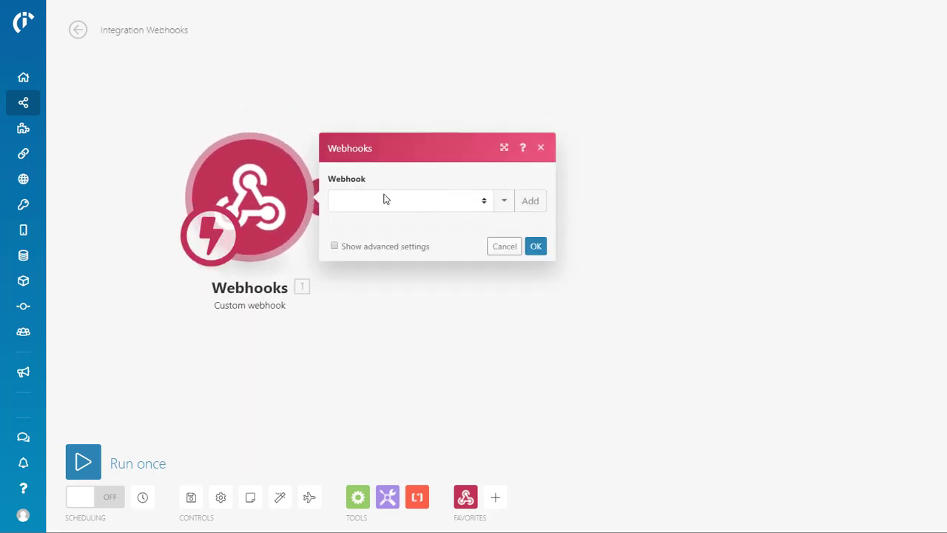
Add and save a webhook named 'ChatFuel Test', then copy its listening address
{"action": "left_click", "coordinate": [481, 200]}
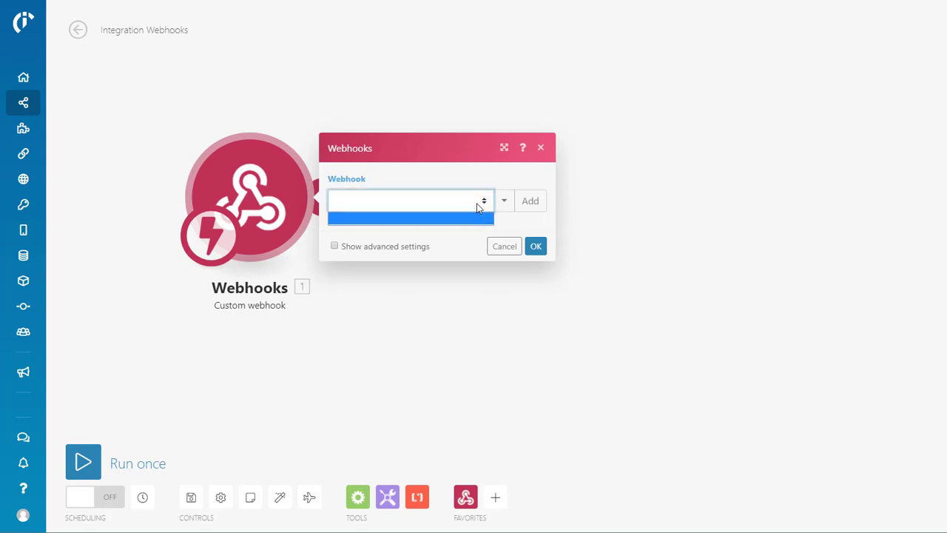
{"action": "left_click", "coordinate": [359, 202]}
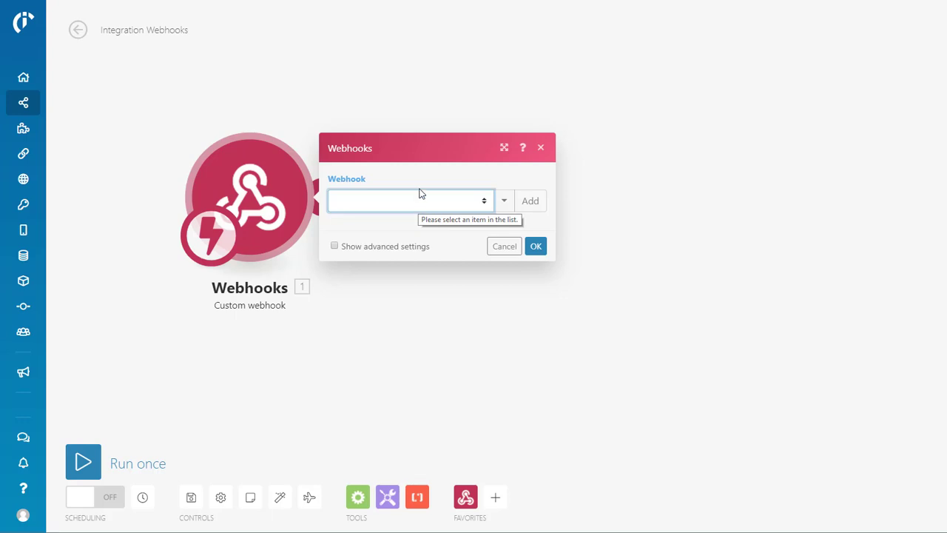
{"action": "left_click", "coordinate": [531, 200]}
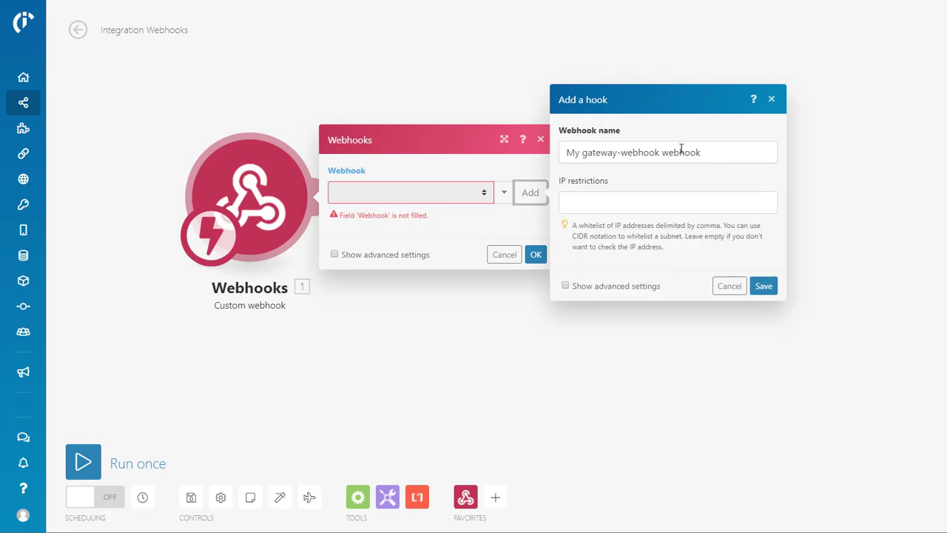
{"action": "left_click_drag", "start_coordinate": [731, 150], "coordinate": [507, 153]}
{"action": "type", "text": "Cat"}
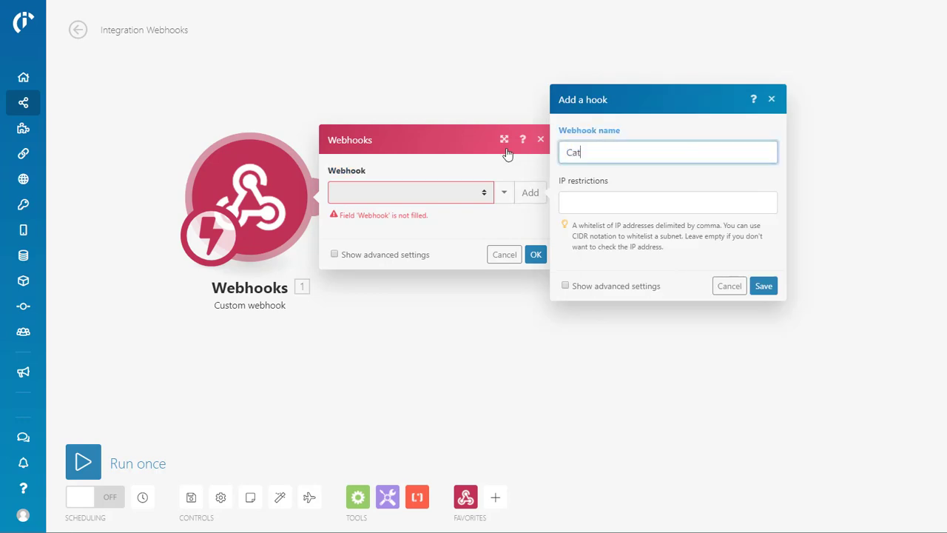
{"action": "type", "text": "hatFuel Test"}
{"action": "left_click", "coordinate": [571, 202]}
{"action": "left_click", "coordinate": [644, 286]}
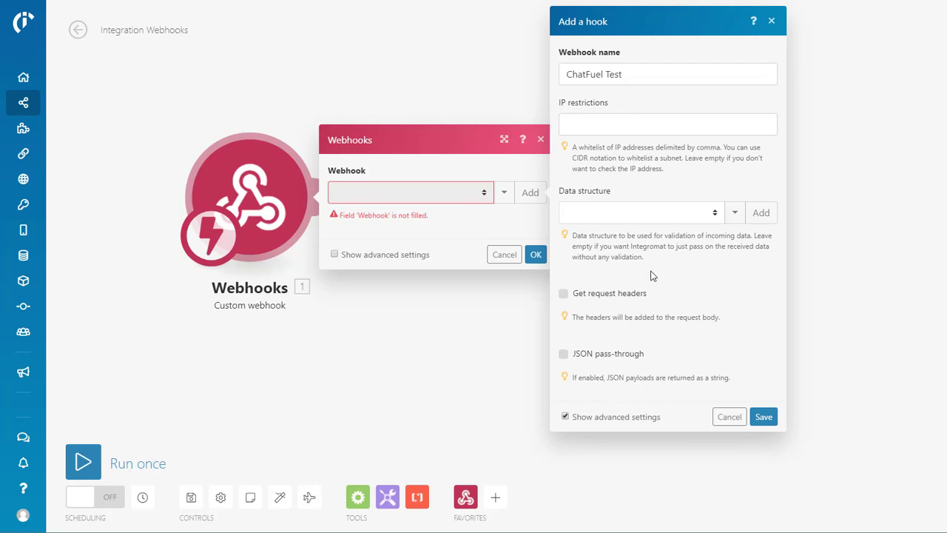
{"action": "left_click", "coordinate": [682, 72]}
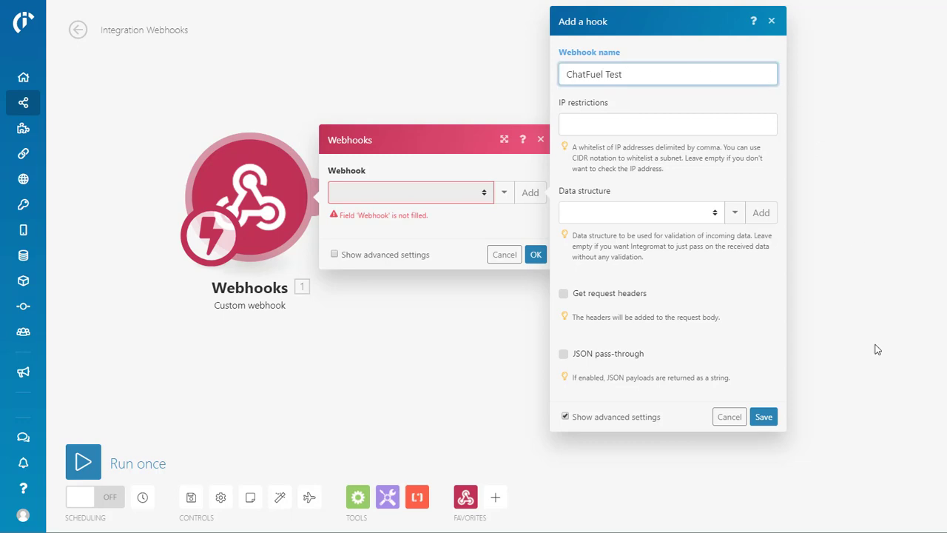
{"action": "left_click", "coordinate": [587, 426]}
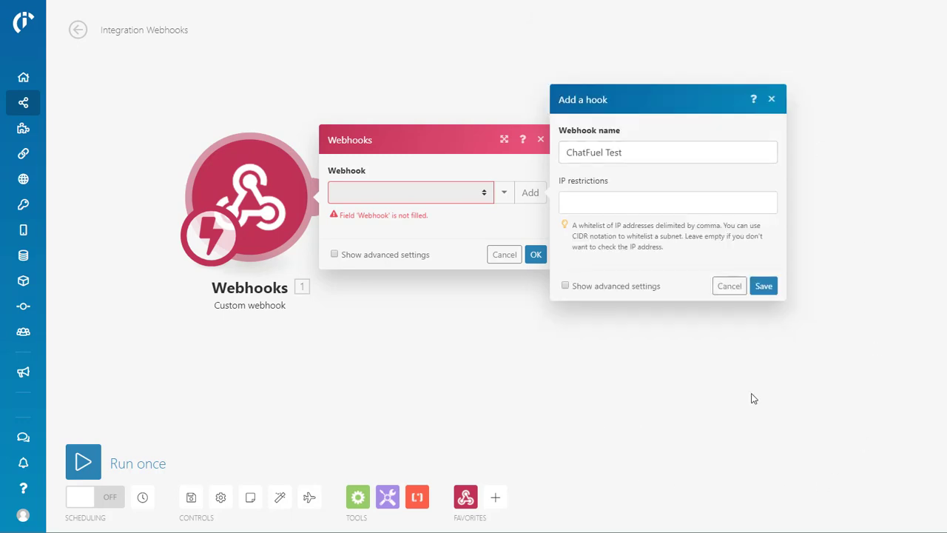
{"action": "left_click", "coordinate": [767, 286]}
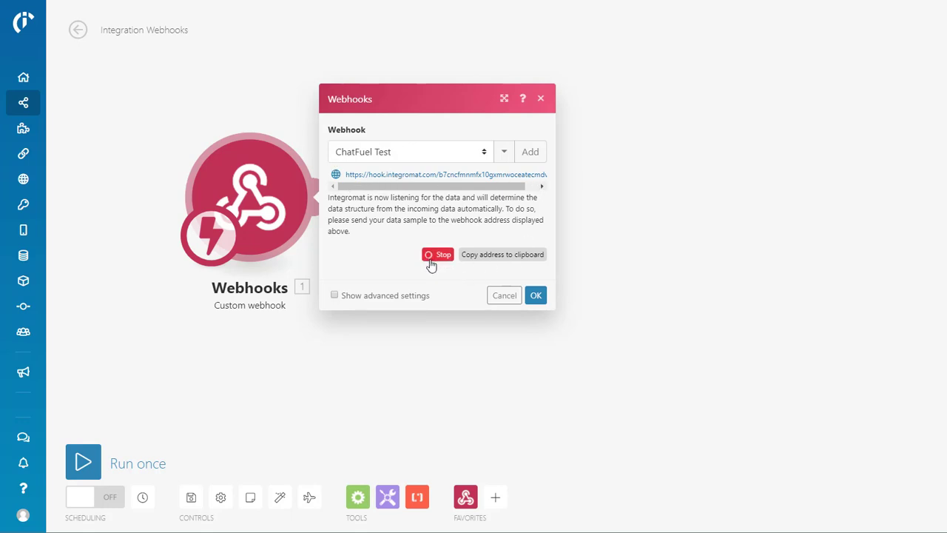
{"action": "left_click", "coordinate": [494, 261]}
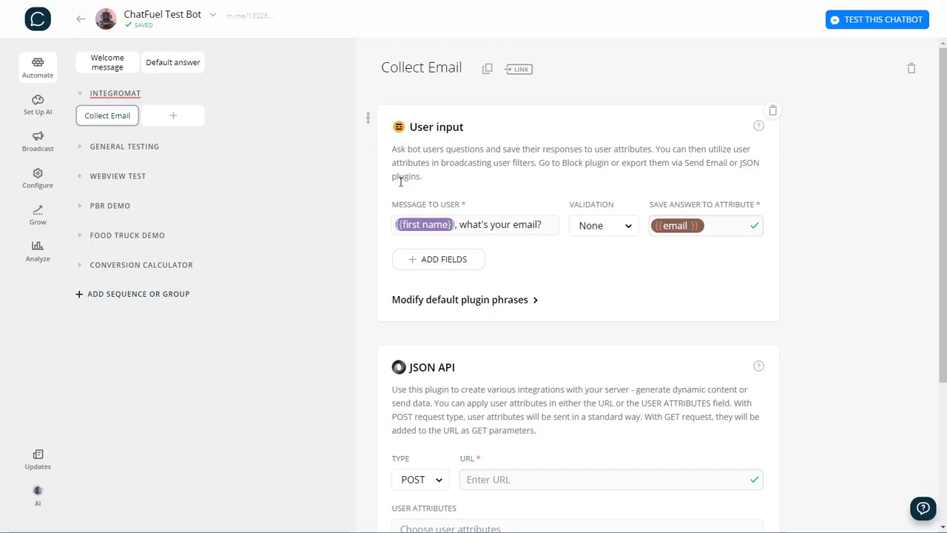
Set the JSON API card's request type to POST and recopy the webhook address
{"action": "scroll", "coordinate": [751, 165], "scroll_direction": "down", "scroll_amount": 2}
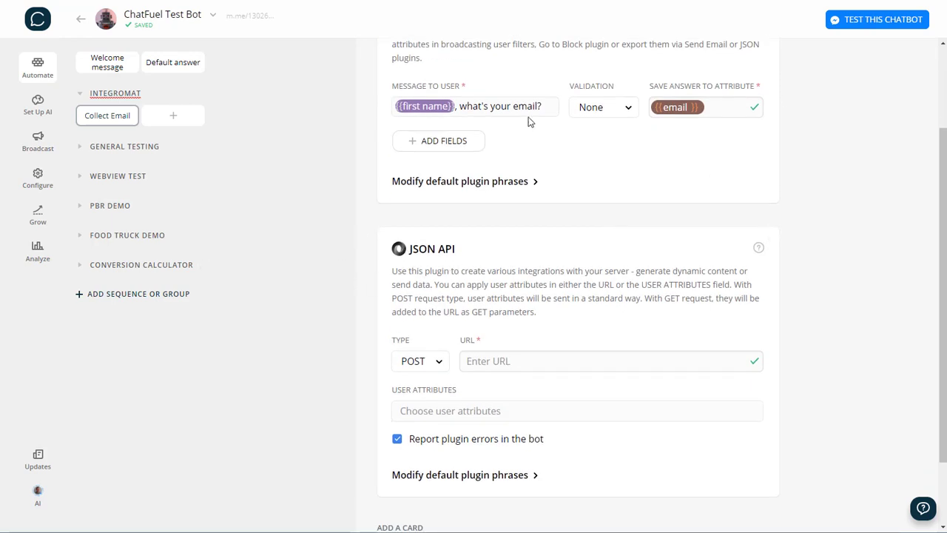
{"action": "scroll", "coordinate": [589, 144], "scroll_direction": "down", "scroll_amount": 2}
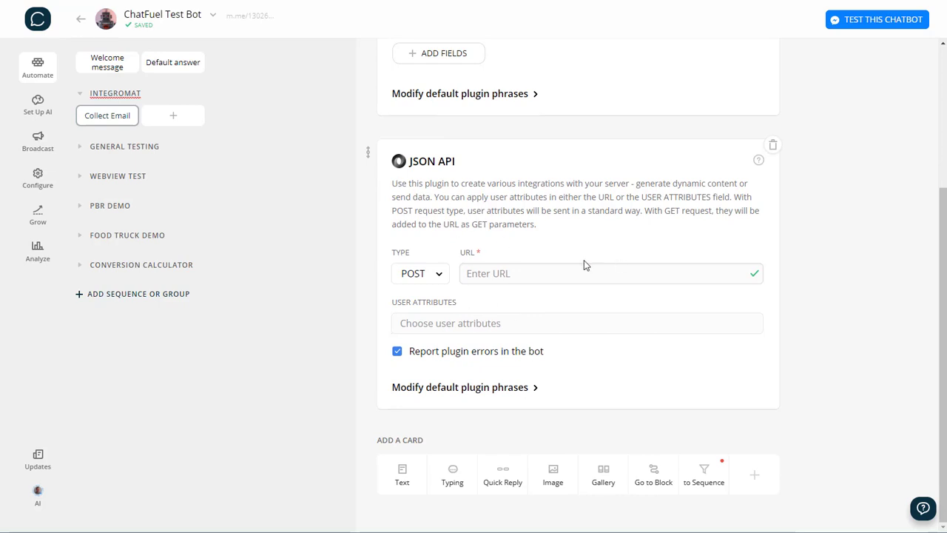
{"action": "left_click", "coordinate": [418, 275]}
{"action": "left_click", "coordinate": [416, 298]}
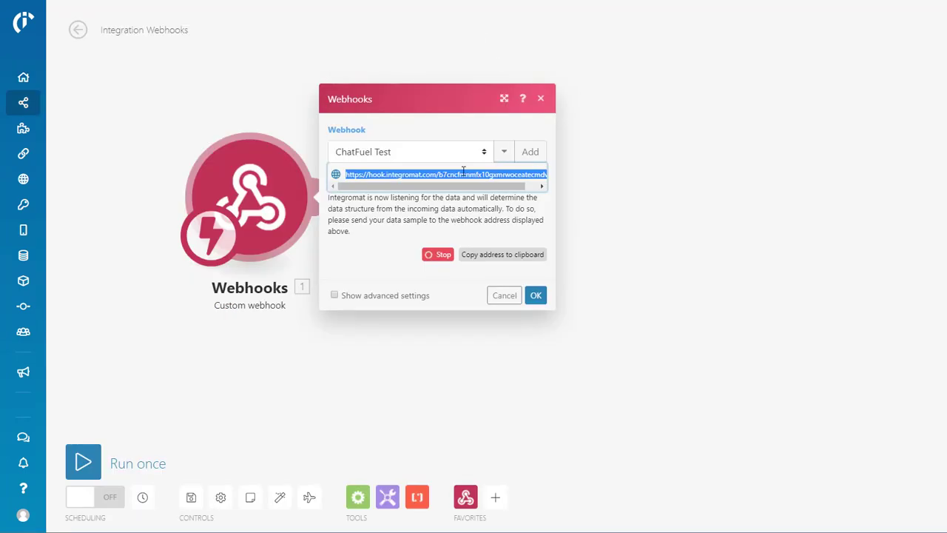
{"action": "left_click", "coordinate": [501, 259]}
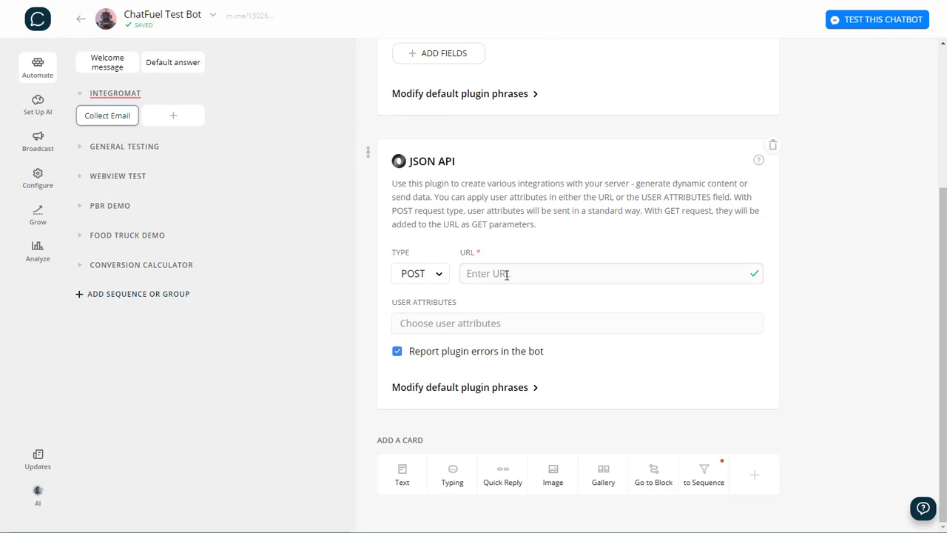
Paste the webhook URL and send messenger user id, first name, last name and email attributes
{"action": "right_click", "coordinate": [507, 273]}
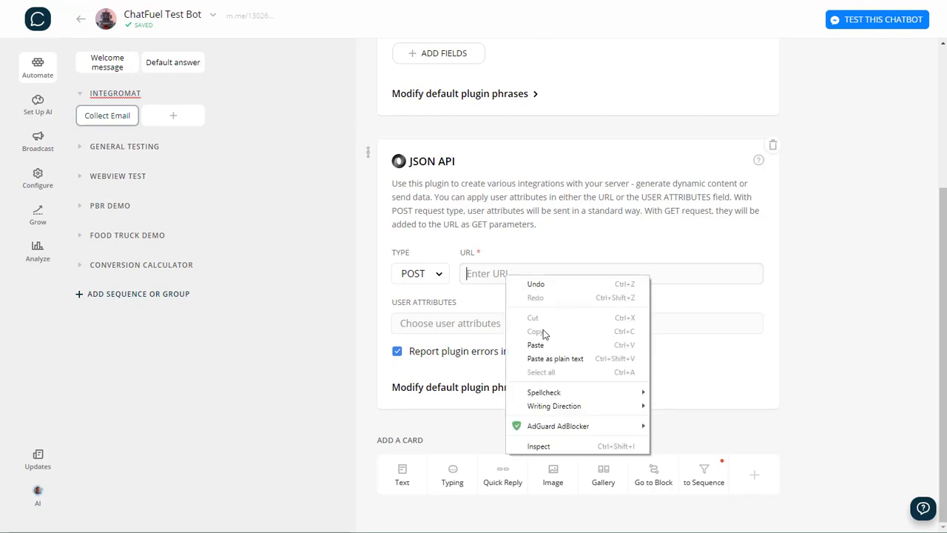
{"action": "left_click", "coordinate": [536, 344]}
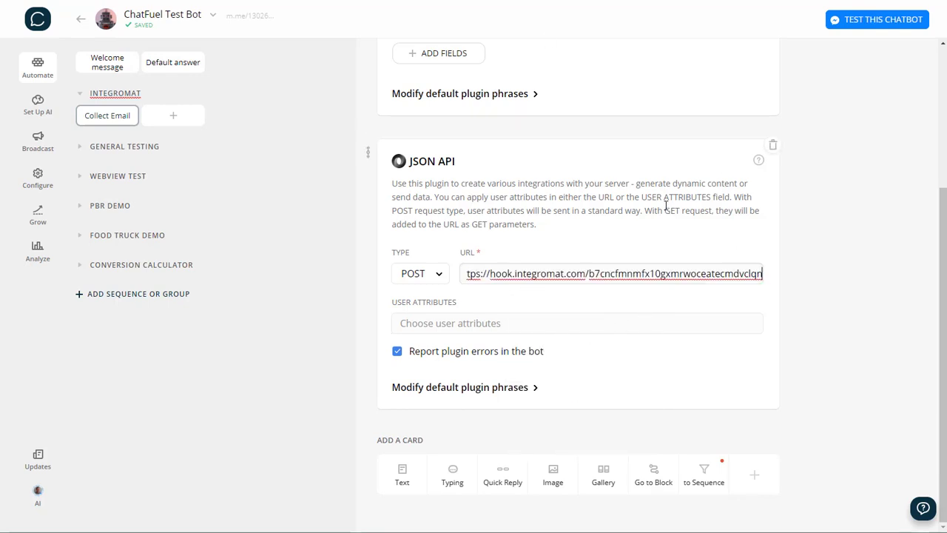
{"action": "left_click", "coordinate": [444, 325]}
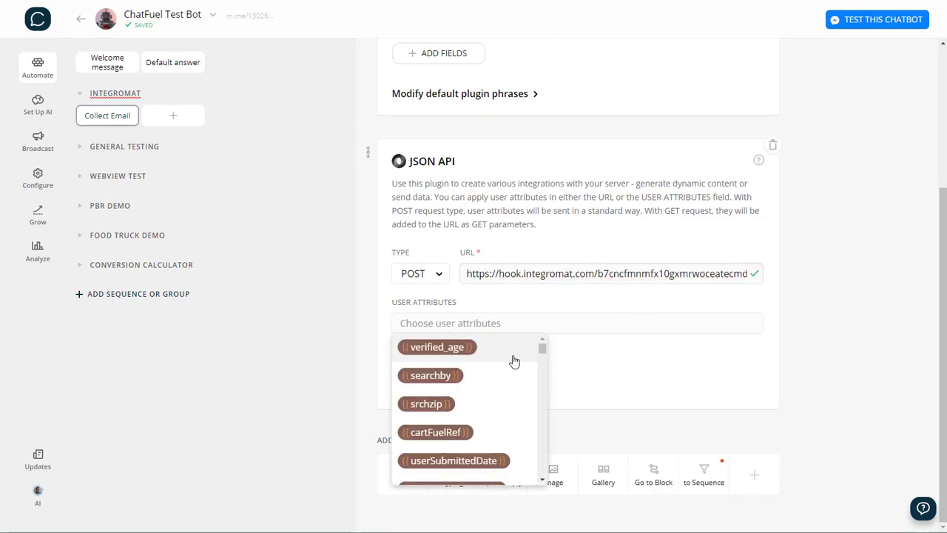
{"action": "scroll", "coordinate": [515, 362], "scroll_direction": "down", "scroll_amount": 8}
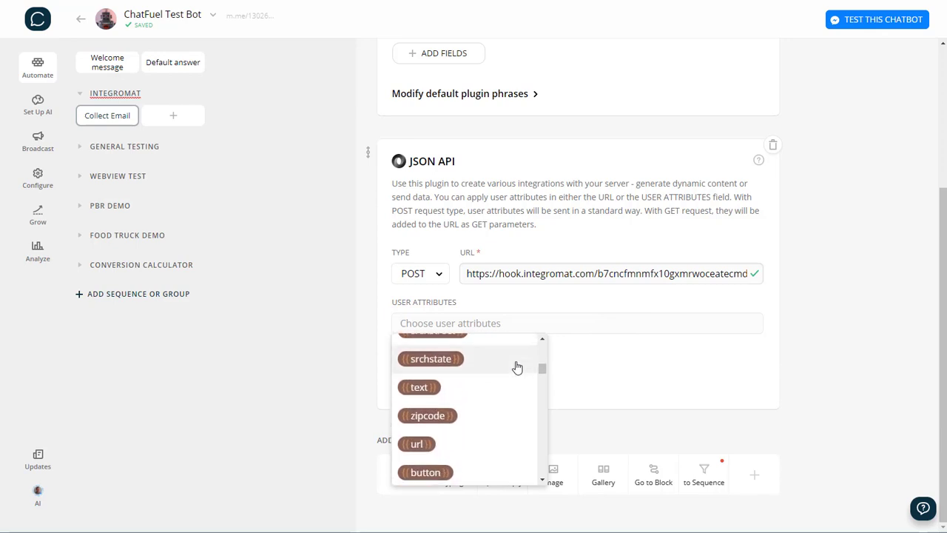
{"action": "type", "text": "{{m"}
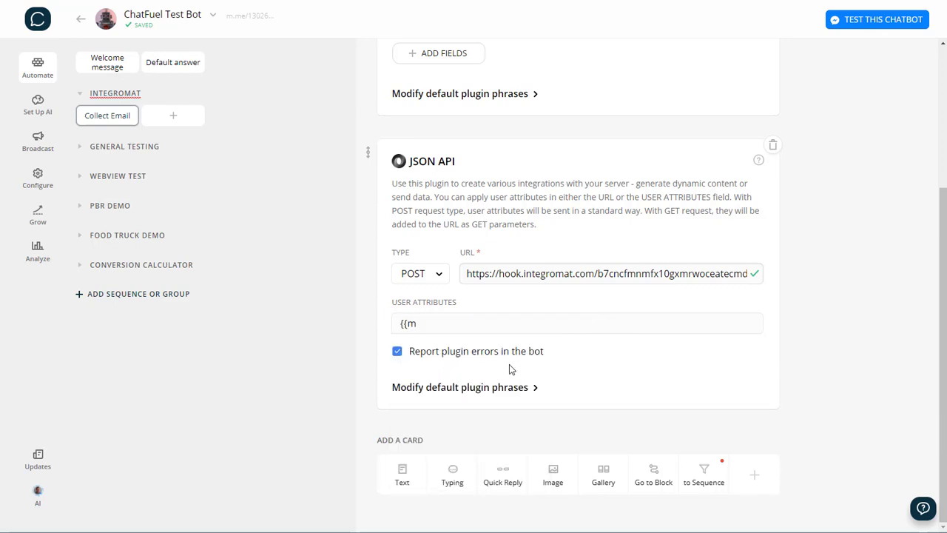
{"action": "type", "text": "{mess"}
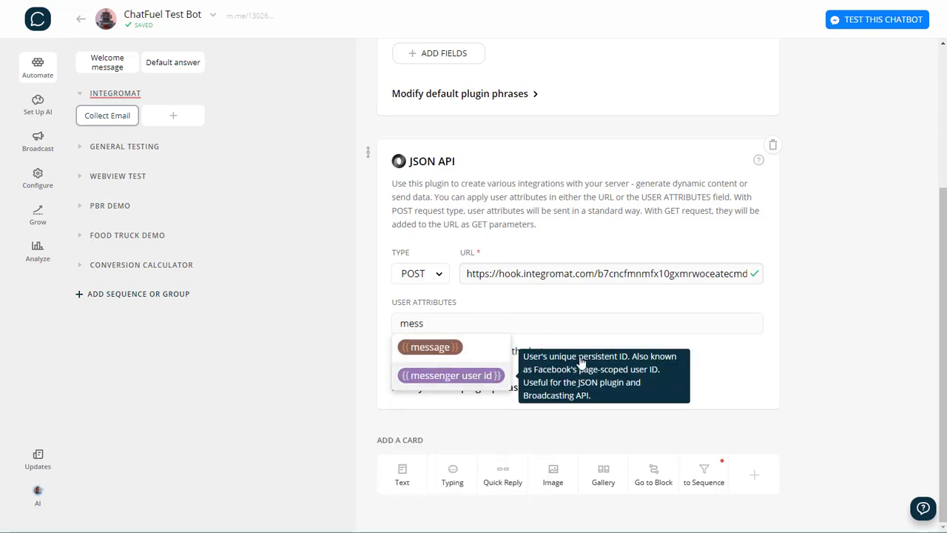
{"action": "left_click", "coordinate": [453, 375]}
{"action": "type", "text": "fir"}
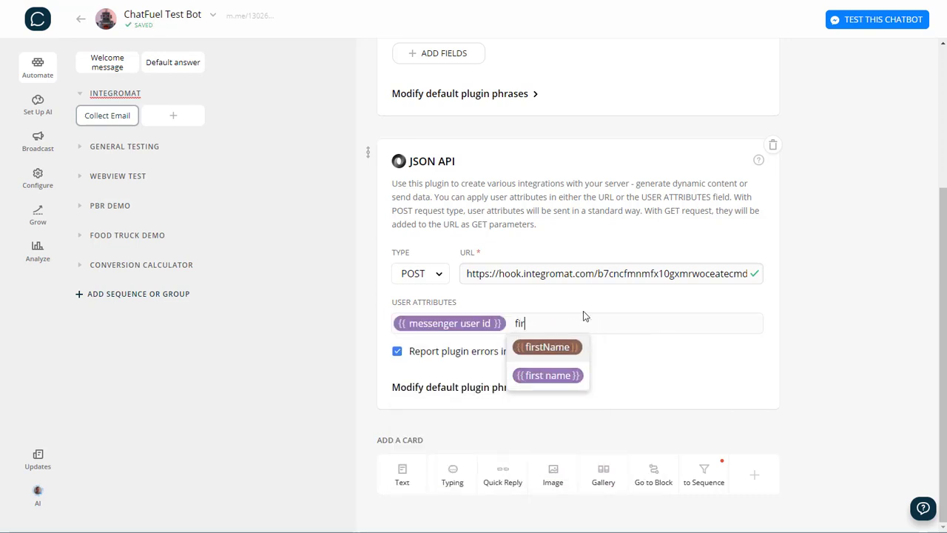
{"action": "left_click", "coordinate": [550, 376]}
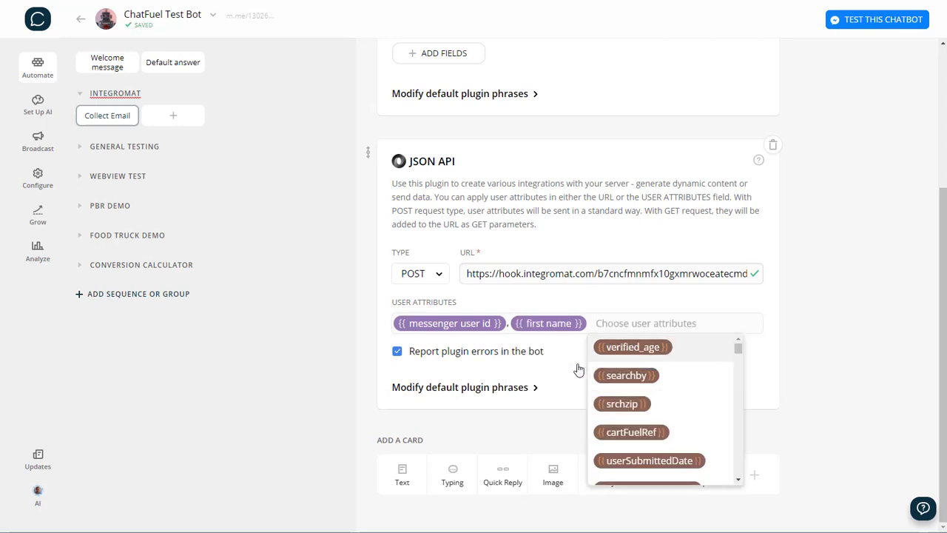
{"action": "type", "text": "last"}
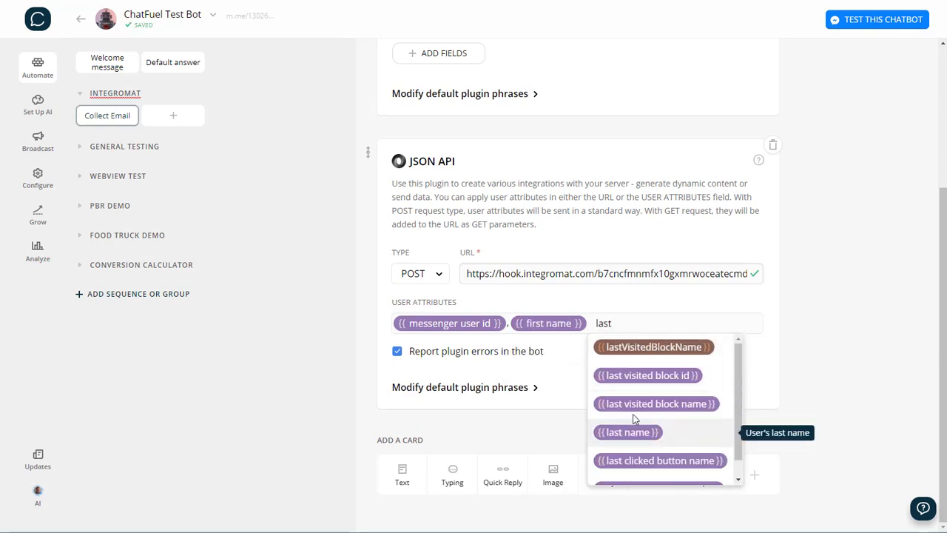
{"action": "left_click", "coordinate": [627, 432]}
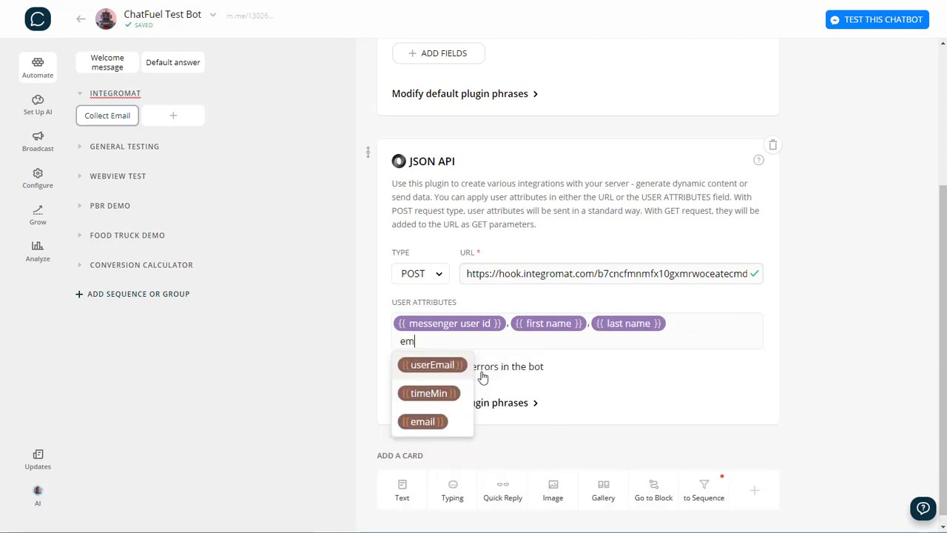
{"action": "left_click", "coordinate": [443, 421]}
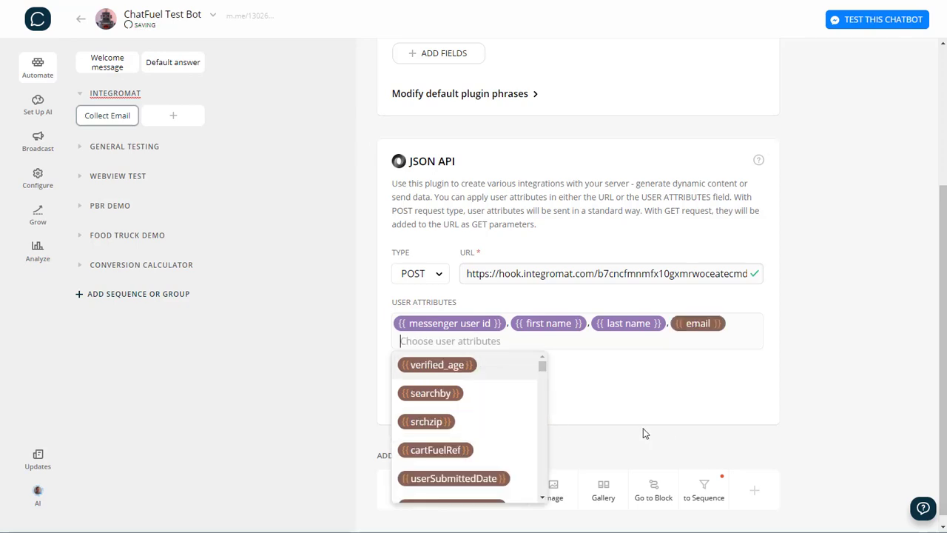
{"action": "left_click", "coordinate": [793, 362]}
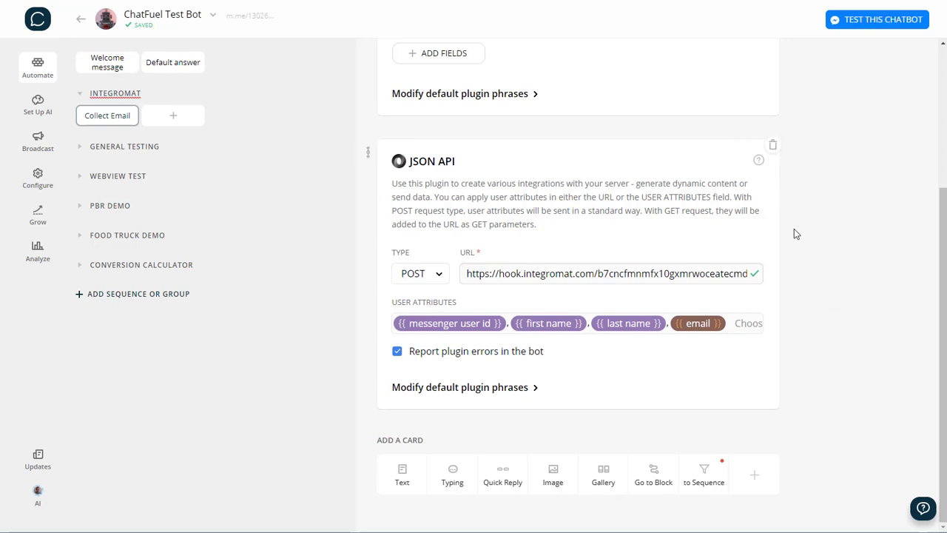
Turn on a ref=Collect Email block link for the Collect Email block
{"action": "scroll", "coordinate": [864, 155], "scroll_direction": "up", "scroll_amount": 3}
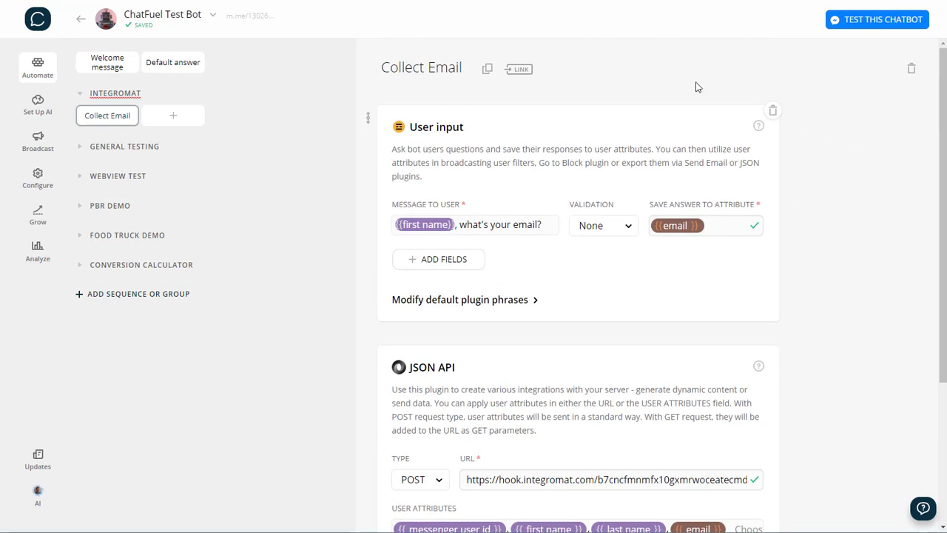
{"action": "left_click", "coordinate": [519, 70]}
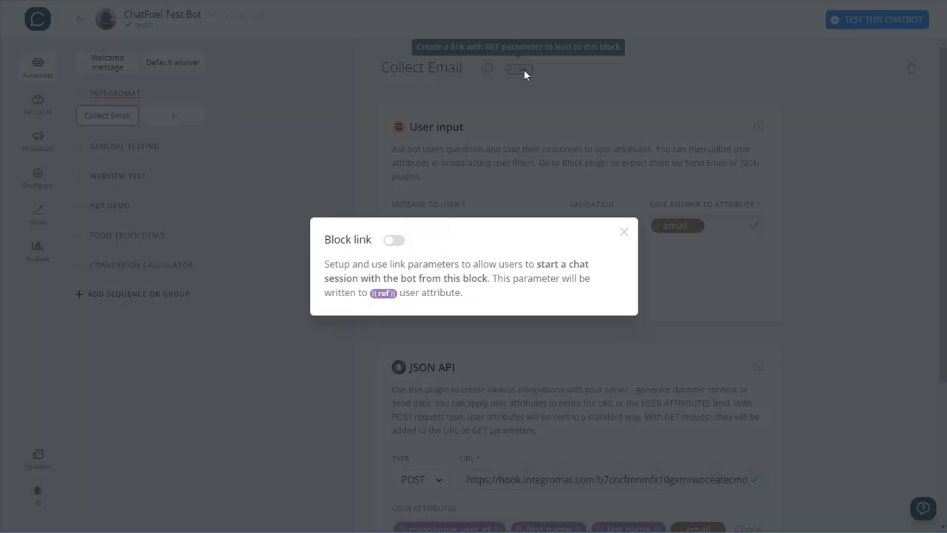
{"action": "left_click", "coordinate": [393, 241]}
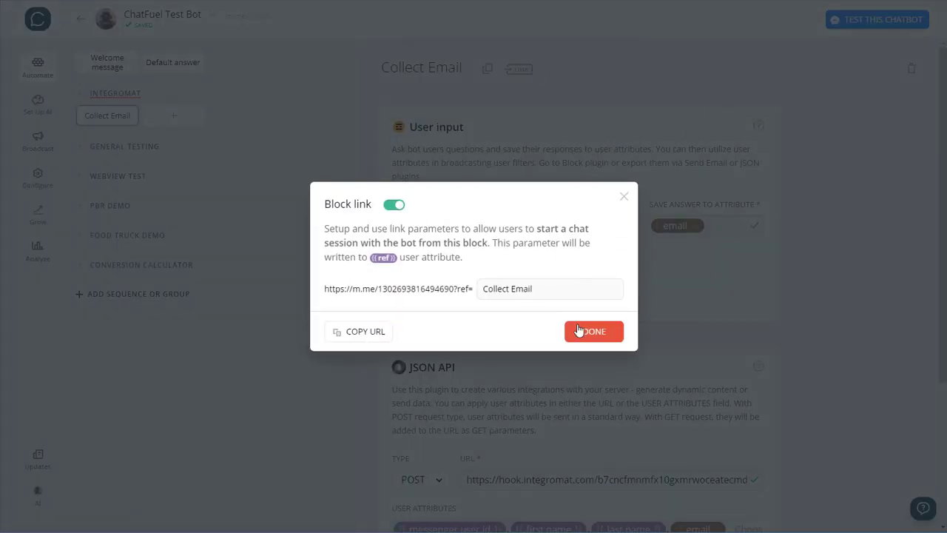
{"action": "left_click", "coordinate": [641, 140]}
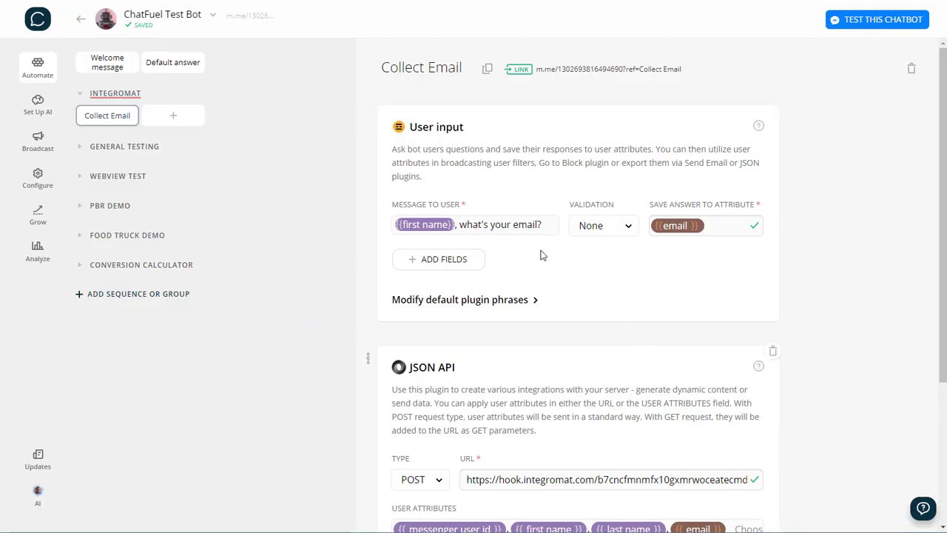
{"action": "scroll", "coordinate": [620, 392], "scroll_direction": "down", "scroll_amount": 3}
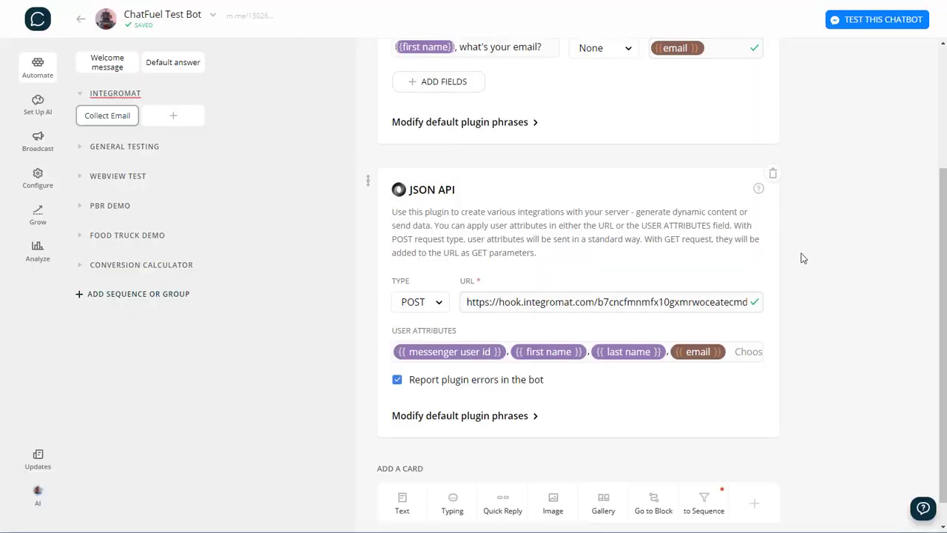
Press Get Started with the test bot and reply with an email address
{"action": "scroll", "coordinate": [799, 254], "scroll_direction": "up", "scroll_amount": 2}
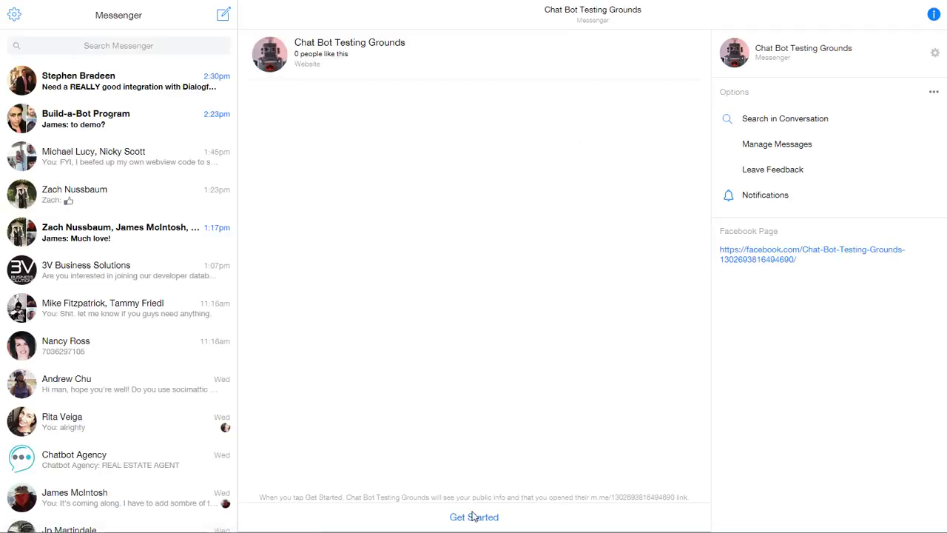
{"action": "left_click", "coordinate": [481, 521]}
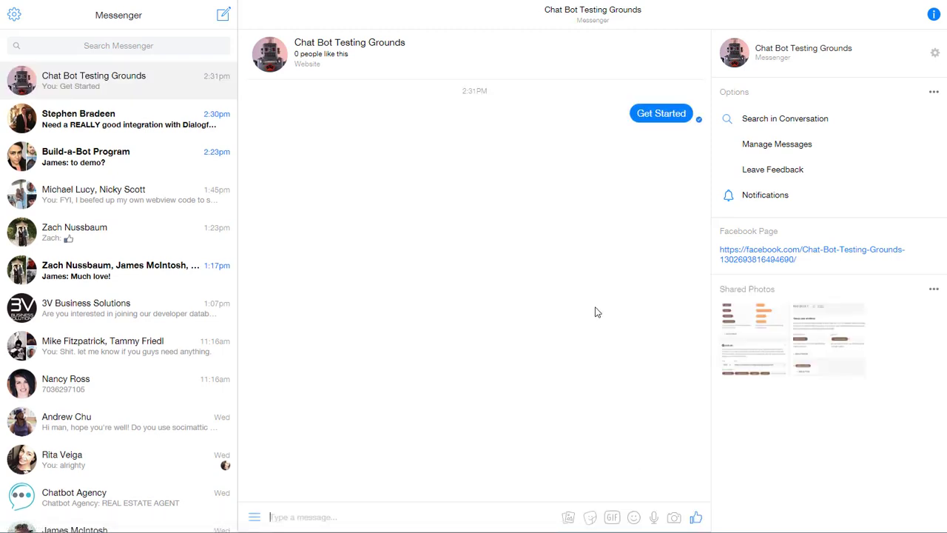
{"action": "left_click", "coordinate": [321, 516]}
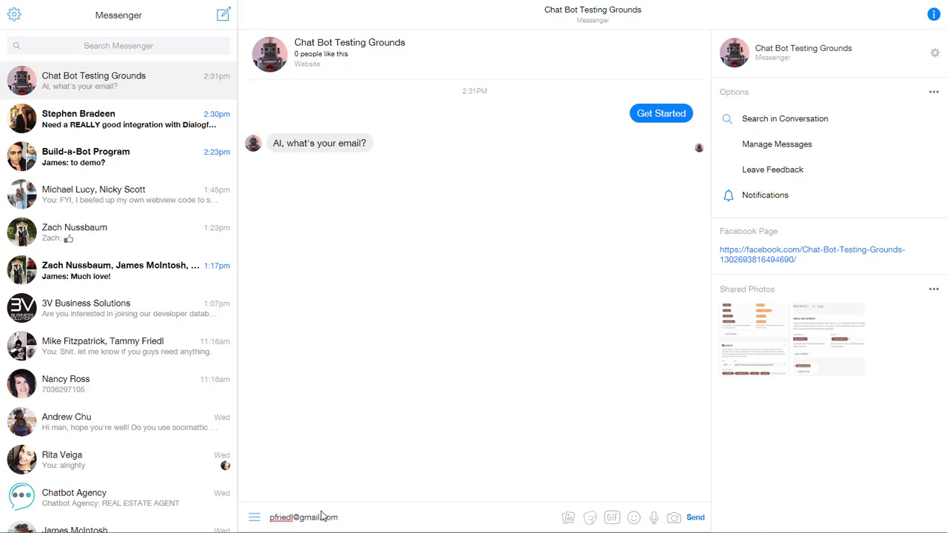
{"action": "key", "text": "Return"}
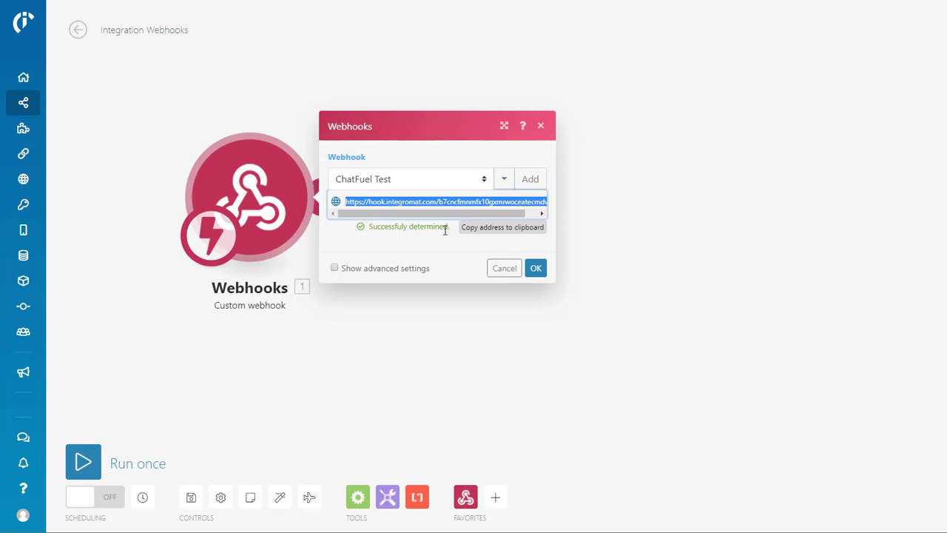
Accept the determined webhook, then place a Google Sheets 'Add a row' module beside Webhooks
{"action": "left_click", "coordinate": [535, 268]}
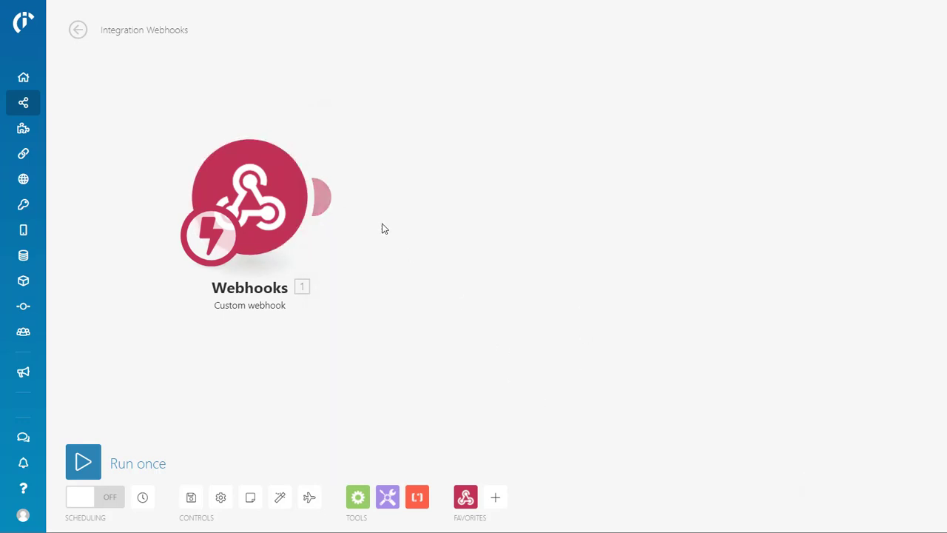
{"action": "left_click", "coordinate": [497, 498]}
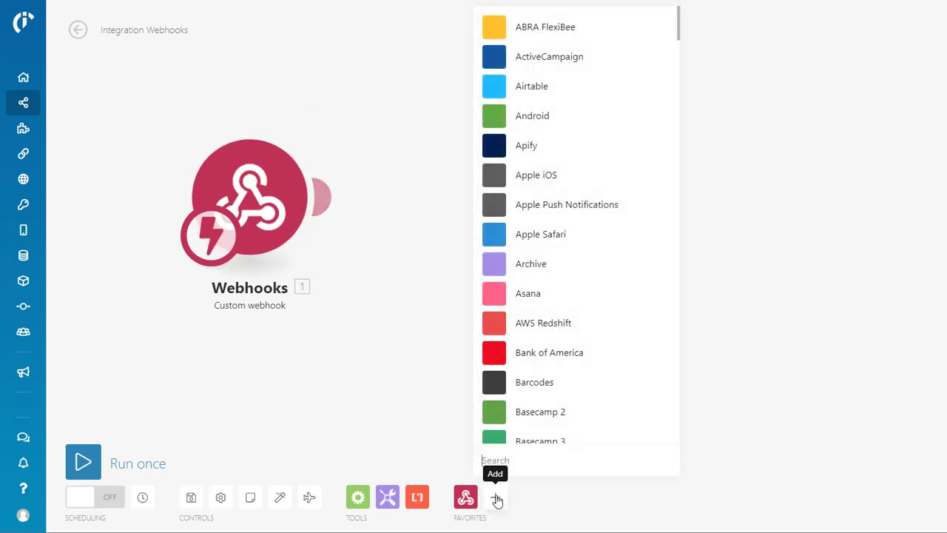
{"action": "type", "text": "gog"}
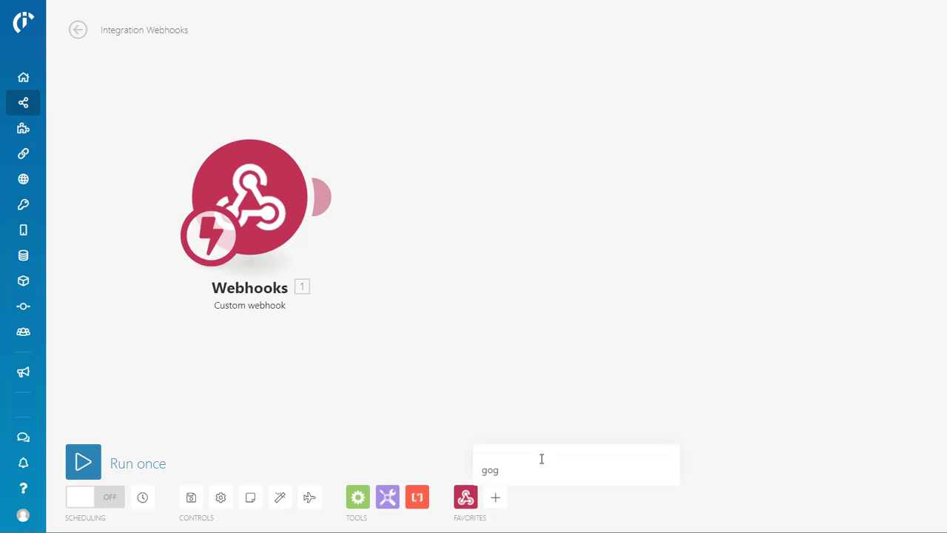
{"action": "key", "text": "BackSpace"}
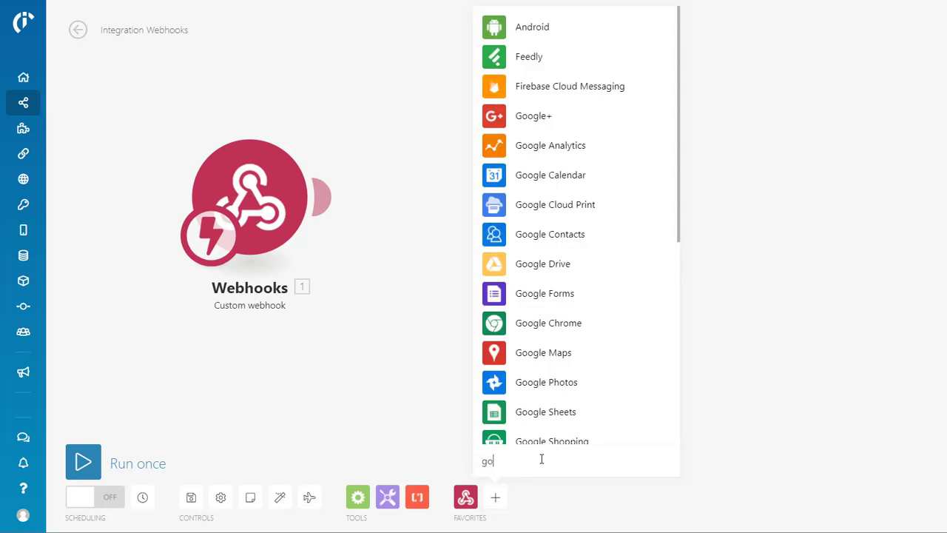
{"action": "type", "text": "og"}
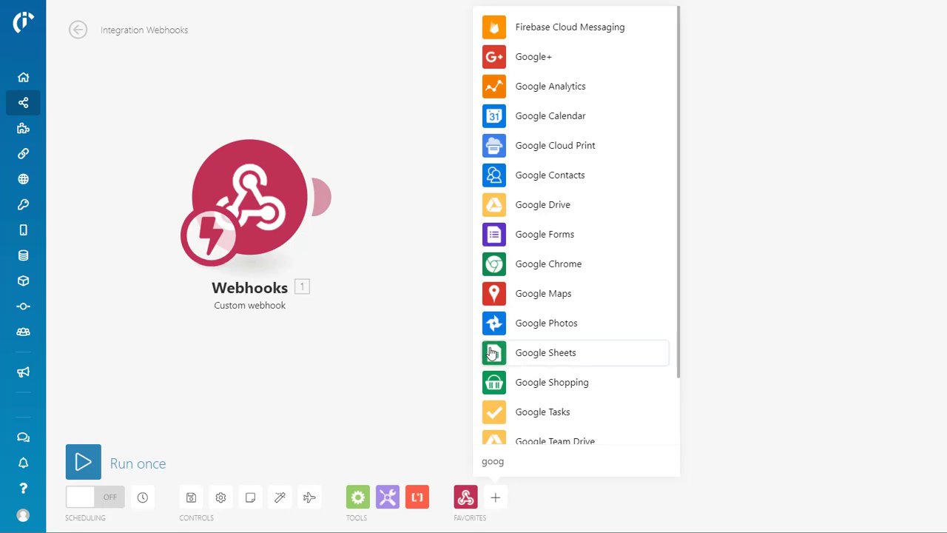
{"action": "left_click", "coordinate": [492, 353]}
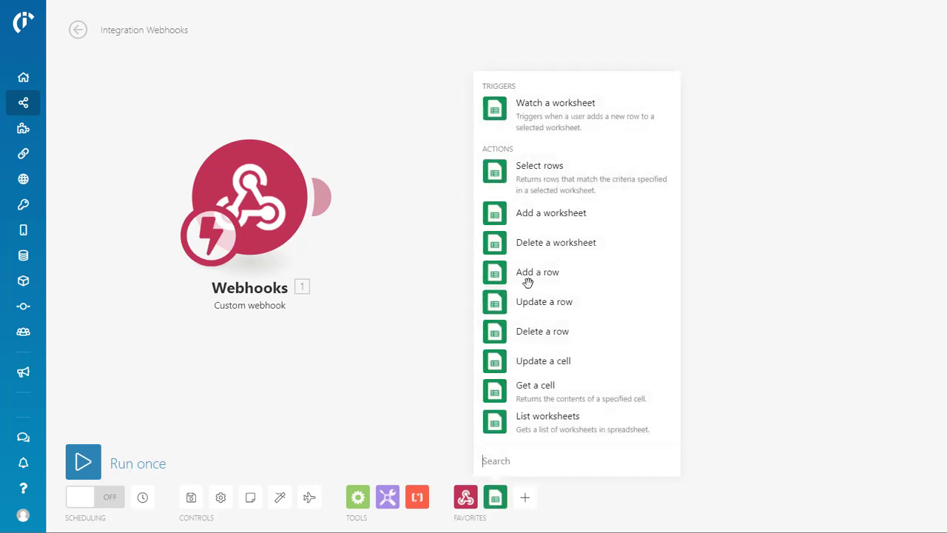
{"action": "left_click", "coordinate": [494, 276]}
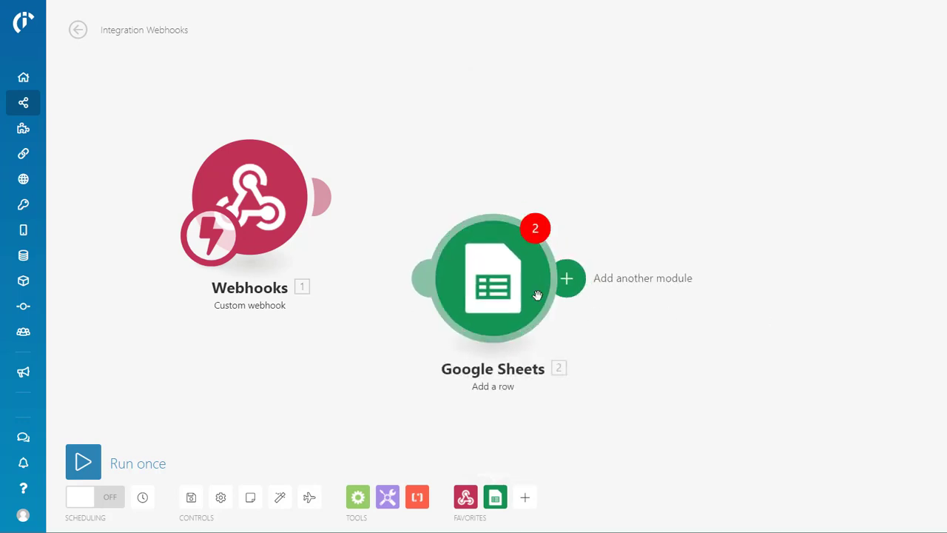
{"action": "left_click_drag", "start_coordinate": [518, 302], "coordinate": [656, 215]}
Insert a Flow Control Router after the webhook
{"action": "right_click", "coordinate": [382, 195]}
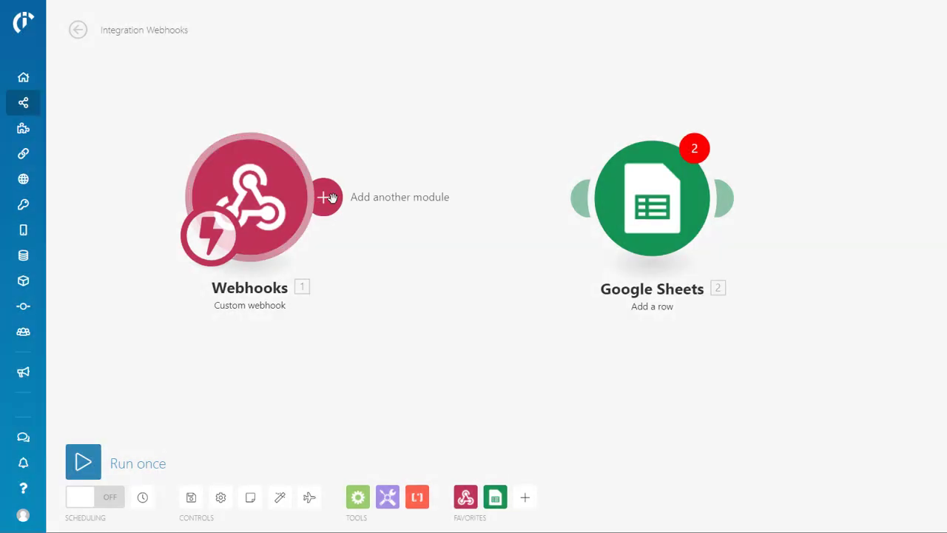
{"action": "left_click", "coordinate": [325, 196]}
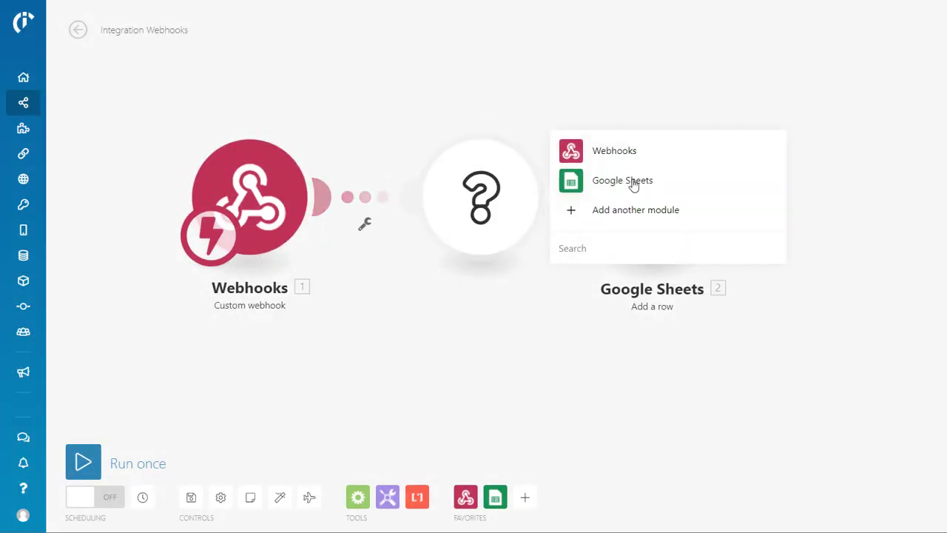
{"action": "type", "text": "rout"}
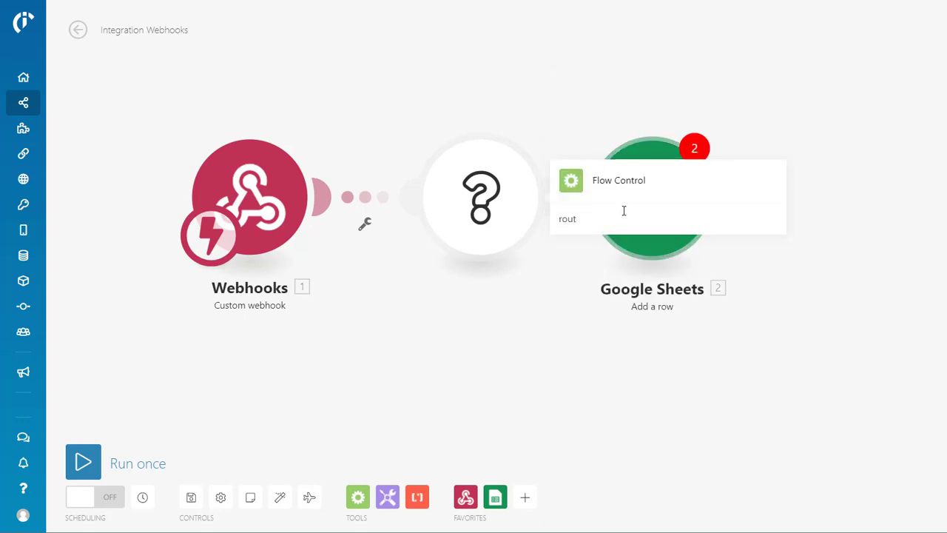
{"action": "left_click", "coordinate": [571, 180]}
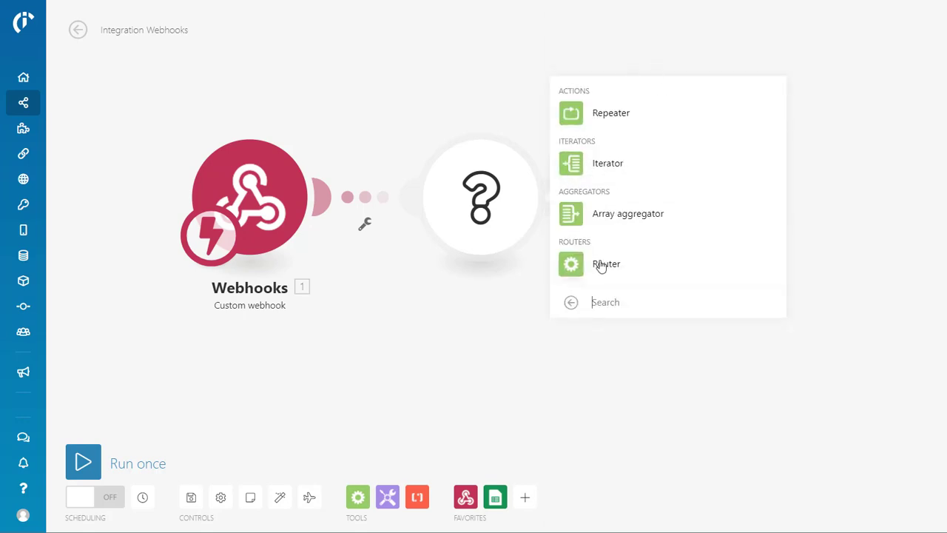
{"action": "left_click", "coordinate": [573, 265]}
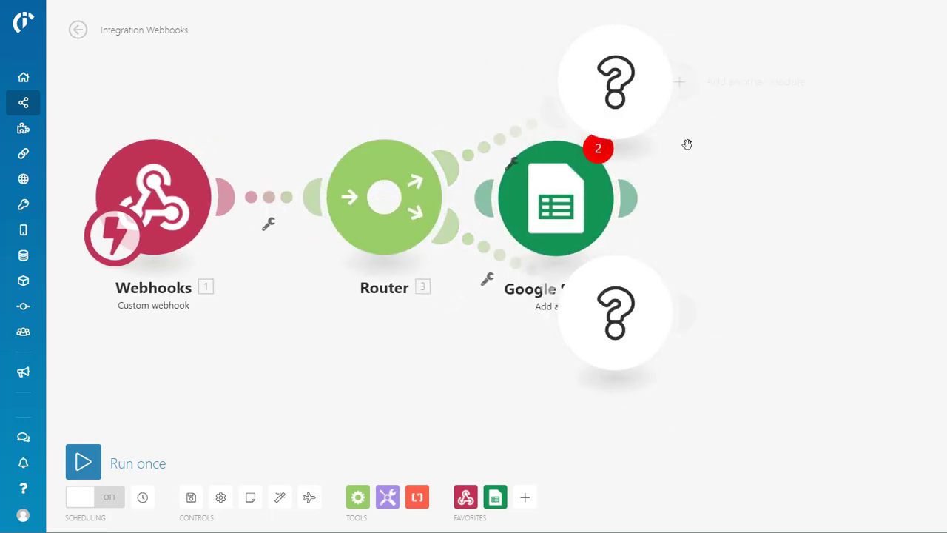
Delete the Router and both empty placeholder modules
{"action": "right_click", "coordinate": [386, 198]}
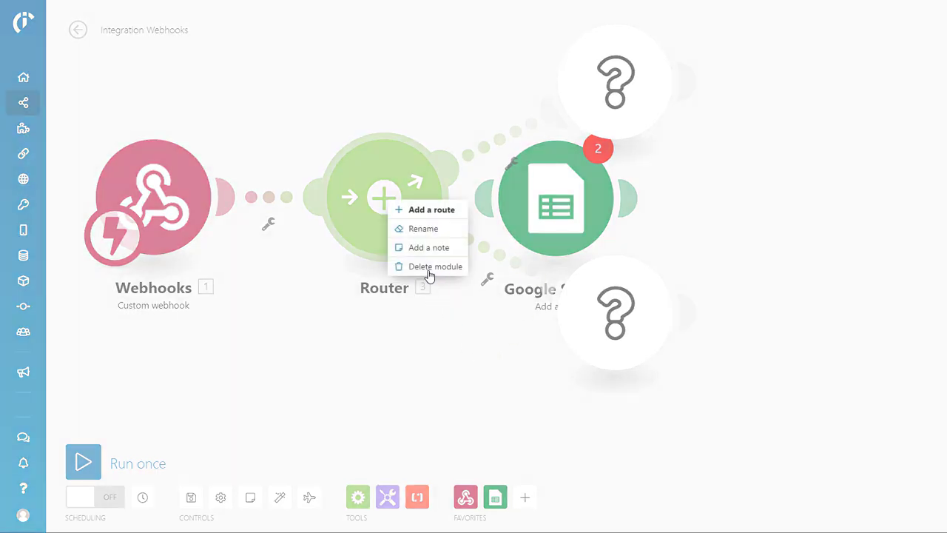
{"action": "left_click", "coordinate": [428, 266]}
{"action": "right_click", "coordinate": [659, 28]}
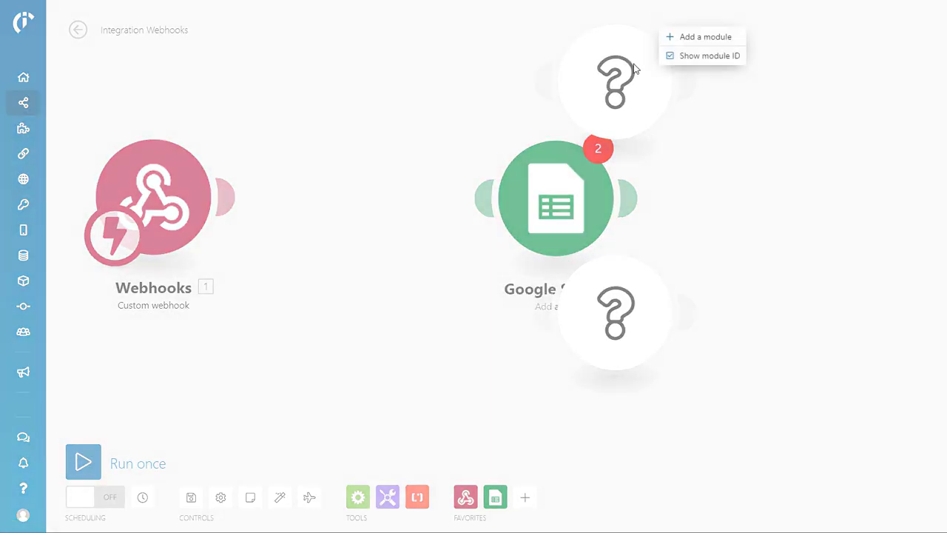
{"action": "right_click", "coordinate": [651, 64]}
{"action": "left_click", "coordinate": [540, 91]}
{"action": "key", "text": "Escape"}
{"action": "right_click", "coordinate": [607, 82]}
{"action": "left_click", "coordinate": [679, 118]}
{"action": "right_click", "coordinate": [614, 313]}
{"action": "left_click", "coordinate": [698, 340]}
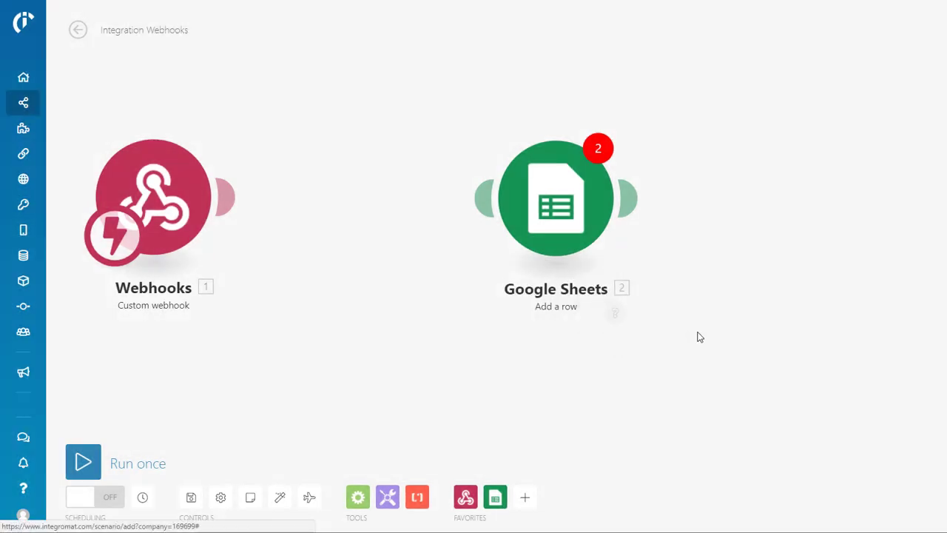
Link Google Sheets to Webhooks and choose the 'Test' spreadsheet, worksheet Sheet1
{"action": "left_click_drag", "start_coordinate": [510, 210], "coordinate": [373, 207]}
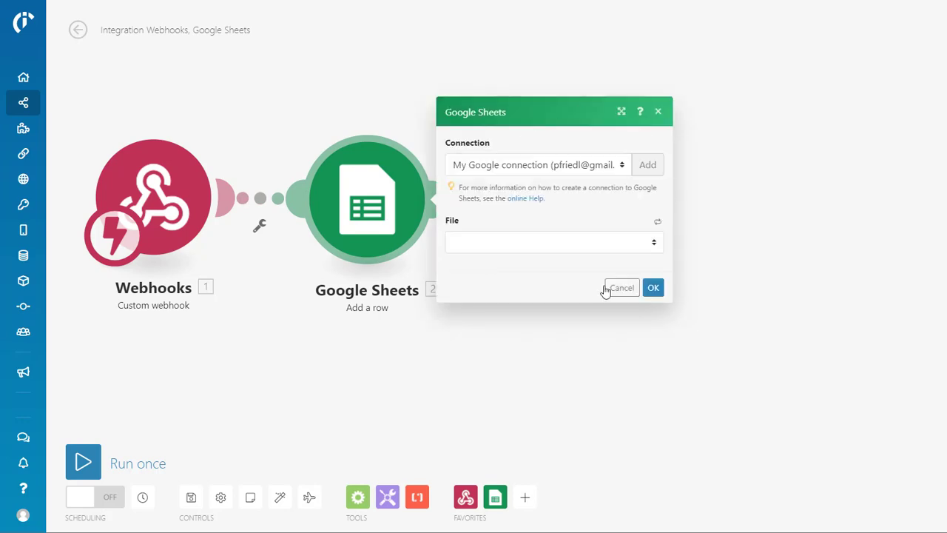
{"action": "left_click", "coordinate": [654, 244]}
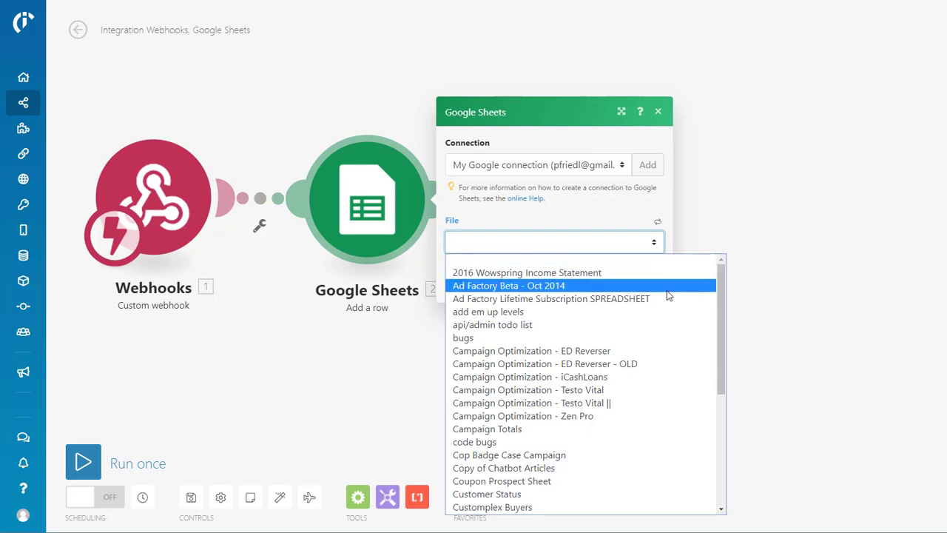
{"action": "scroll", "coordinate": [666, 293], "scroll_direction": "down", "scroll_amount": 5}
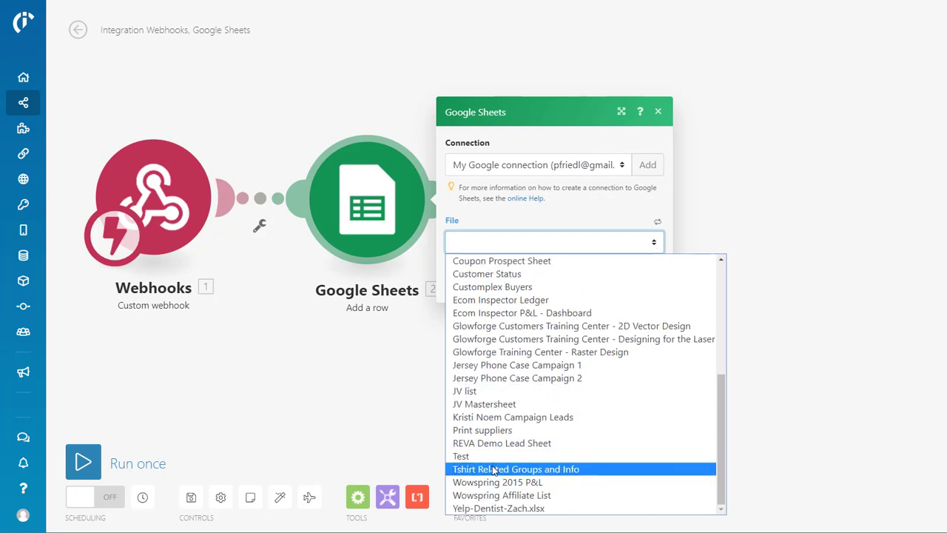
{"action": "left_click", "coordinate": [502, 456]}
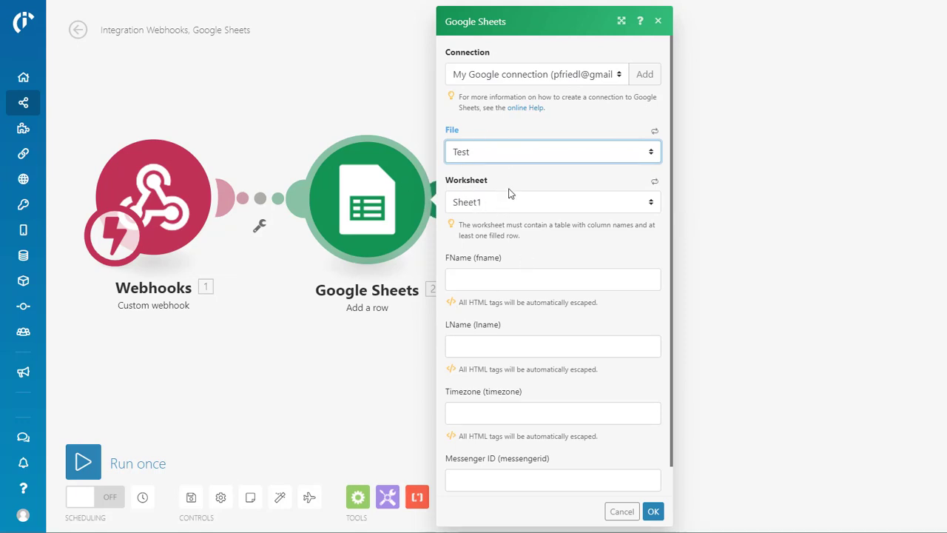
Map the webhook's first name into FName and last name into LName
{"action": "scroll", "coordinate": [518, 370], "scroll_direction": "down", "scroll_amount": 1}
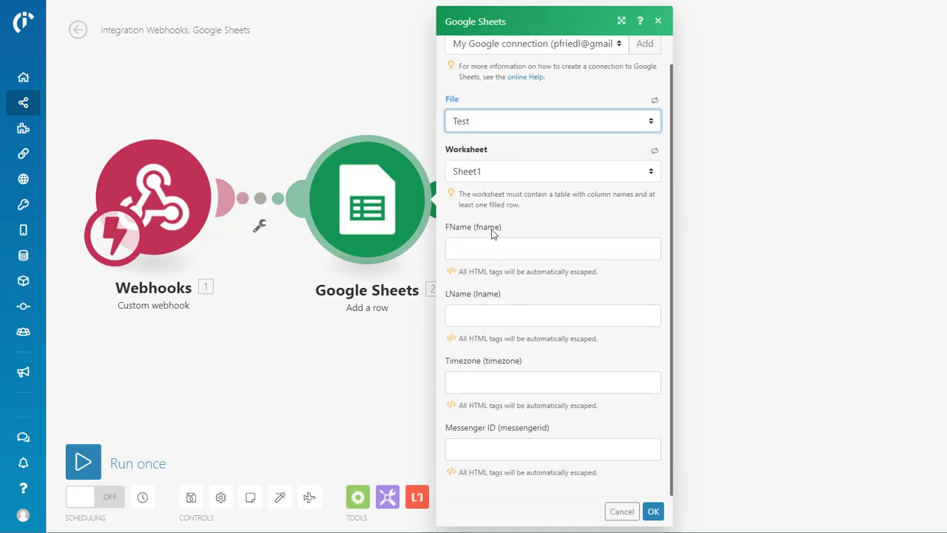
{"action": "scroll", "coordinate": [518, 259], "scroll_direction": "up", "scroll_amount": 1}
{"action": "scroll", "coordinate": [522, 263], "scroll_direction": "down", "scroll_amount": 1}
{"action": "scroll", "coordinate": [539, 355], "scroll_direction": "up", "scroll_amount": 1}
{"action": "scroll", "coordinate": [551, 254], "scroll_direction": "down", "scroll_amount": 1}
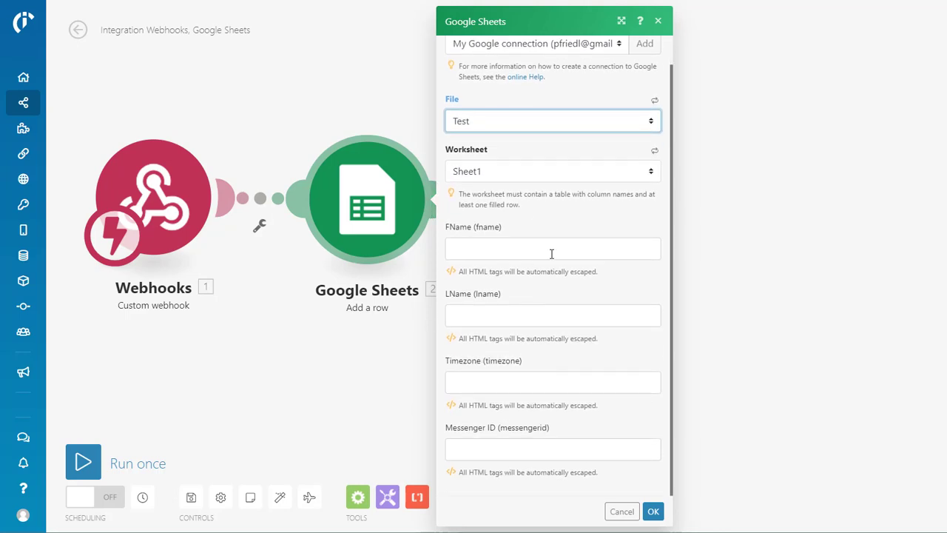
{"action": "left_click", "coordinate": [503, 248]}
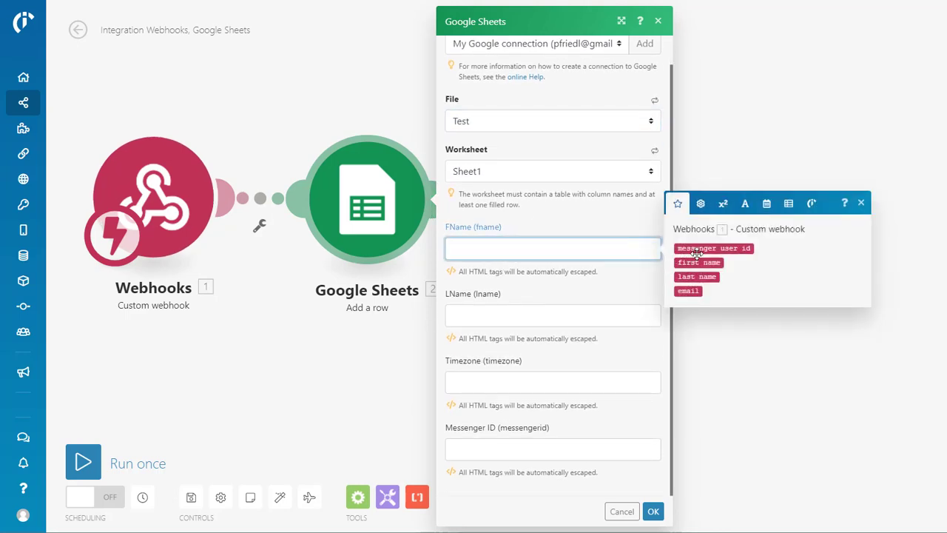
{"action": "left_click_drag", "start_coordinate": [682, 293], "coordinate": [688, 275]}
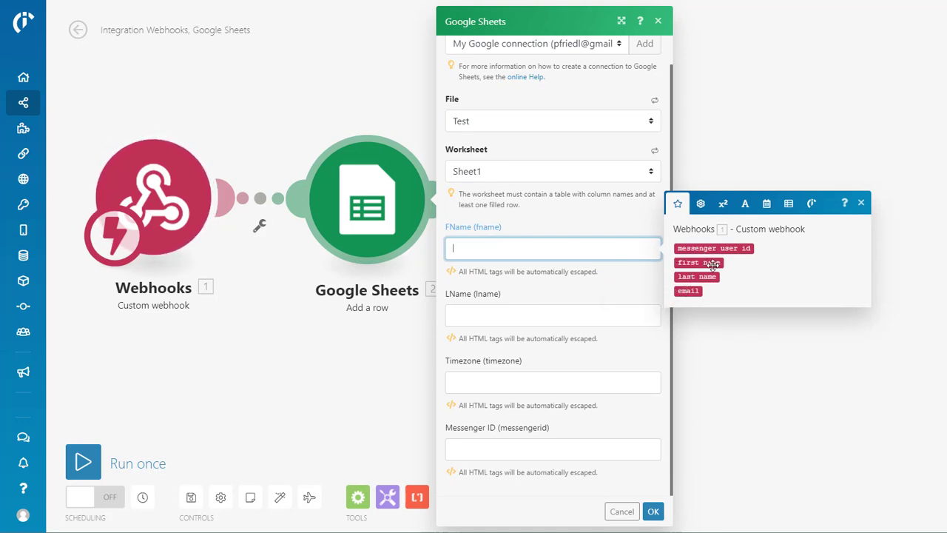
{"action": "left_click", "coordinate": [713, 261]}
{"action": "left_click", "coordinate": [520, 308]}
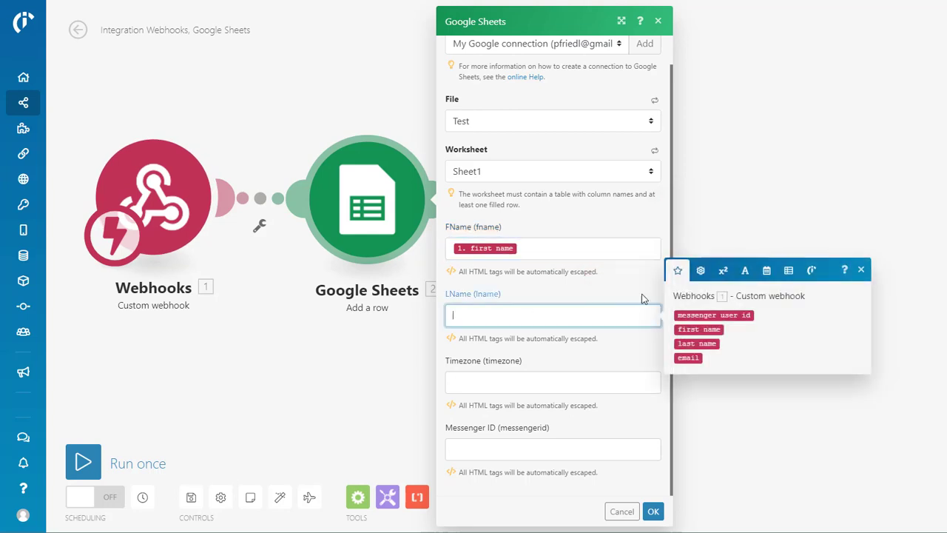
{"action": "left_click", "coordinate": [691, 345]}
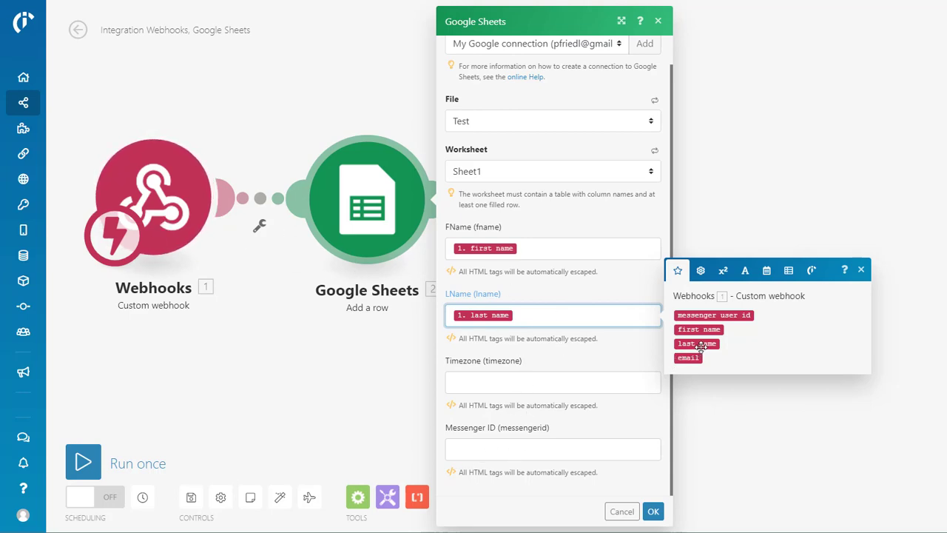
Map messenger user id into Messenger ID, enter now() as Timezone, and confirm the row
{"action": "left_click", "coordinate": [543, 451]}
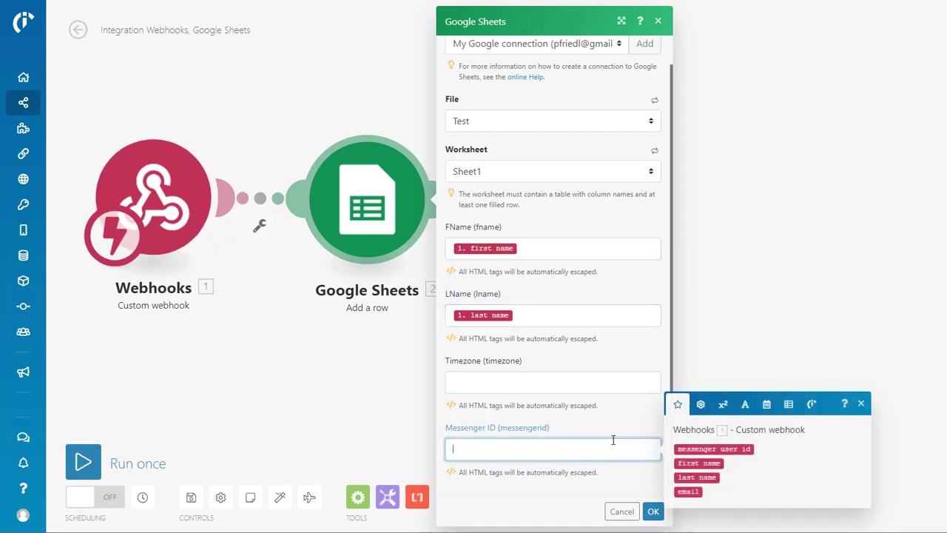
{"action": "left_click", "coordinate": [724, 450]}
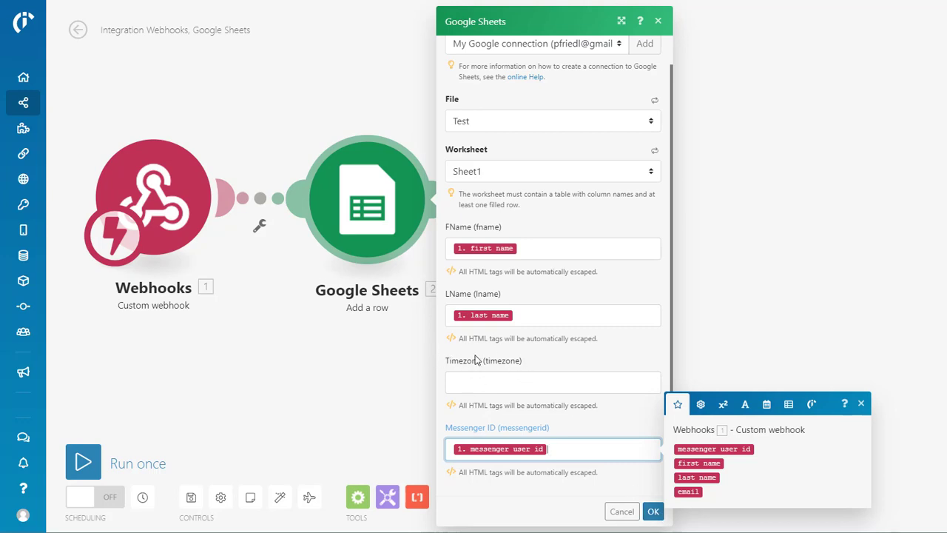
{"action": "left_click", "coordinate": [499, 379]}
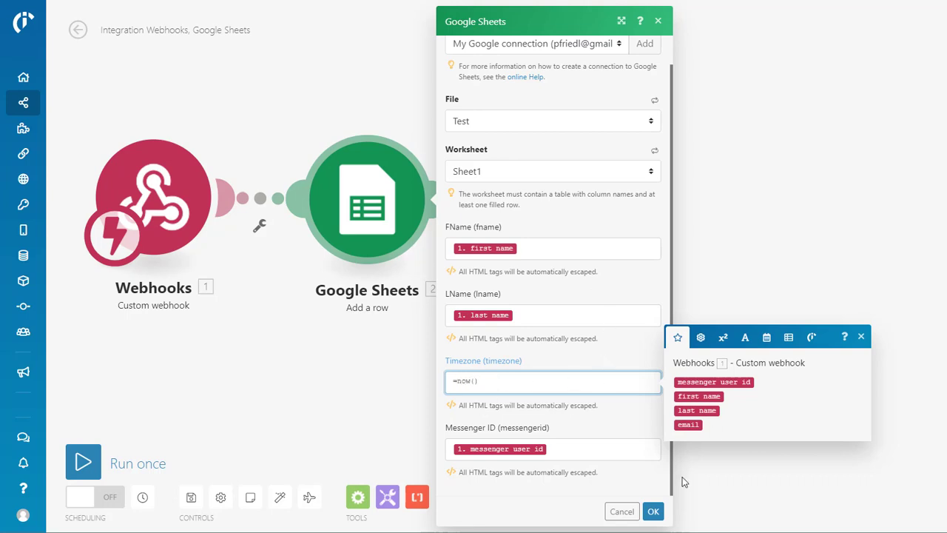
{"action": "left_click", "coordinate": [653, 513]}
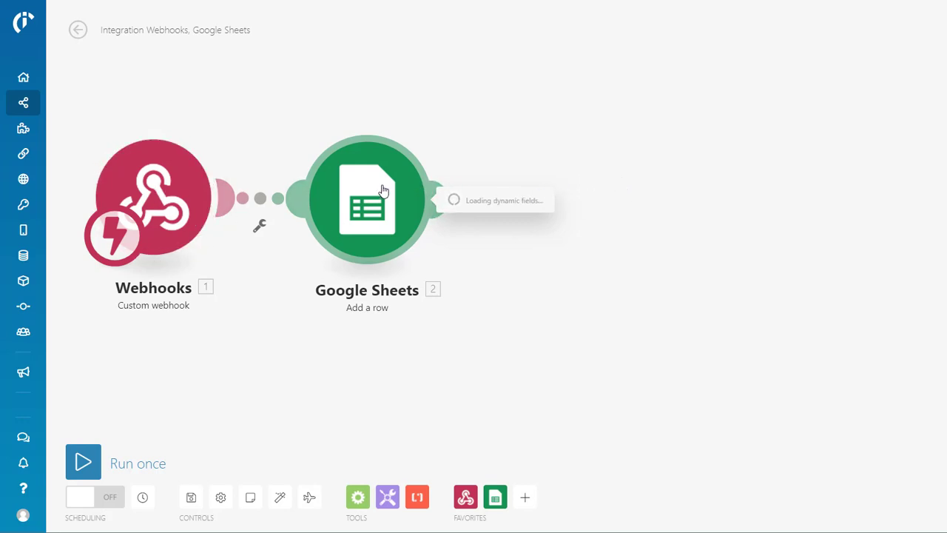
{"action": "scroll", "coordinate": [581, 311], "scroll_direction": "down", "scroll_amount": 1}
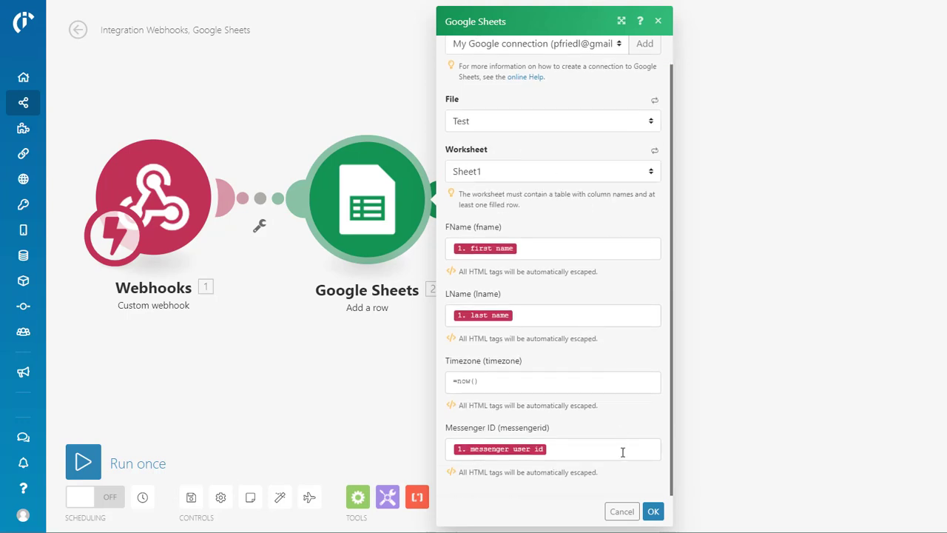
{"action": "left_click", "coordinate": [654, 511]}
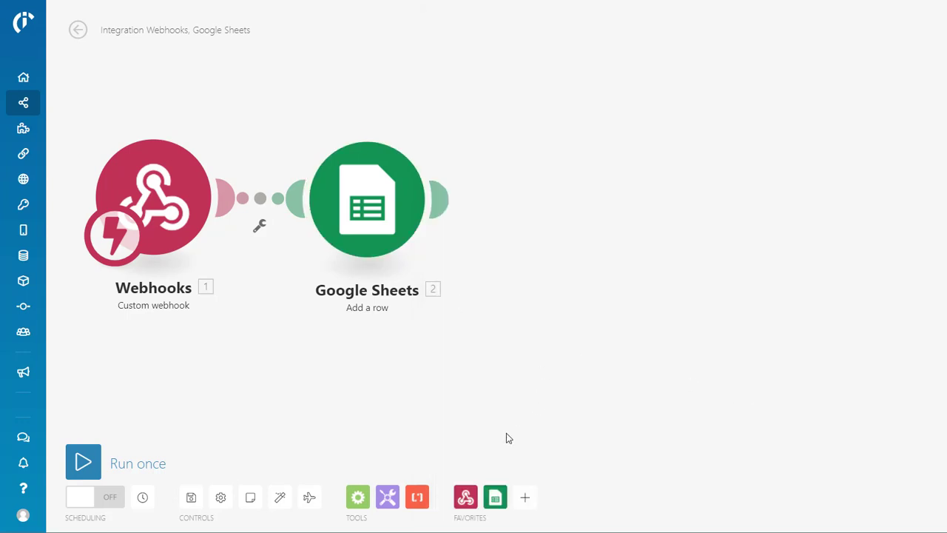
Add a Webhook response after Google Sheets returning status 200 with body {"status":"ok"}
{"action": "left_click", "coordinate": [451, 206]}
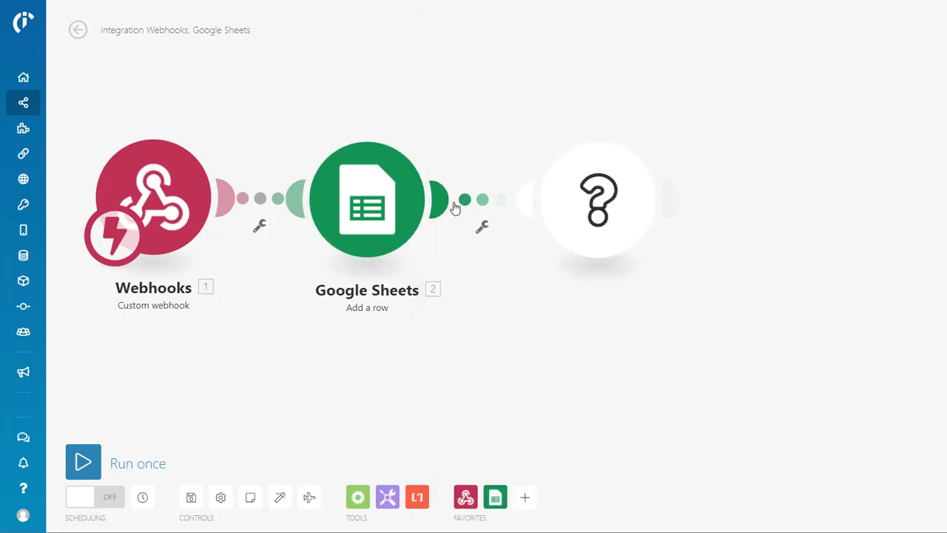
{"action": "left_click", "coordinate": [696, 154]}
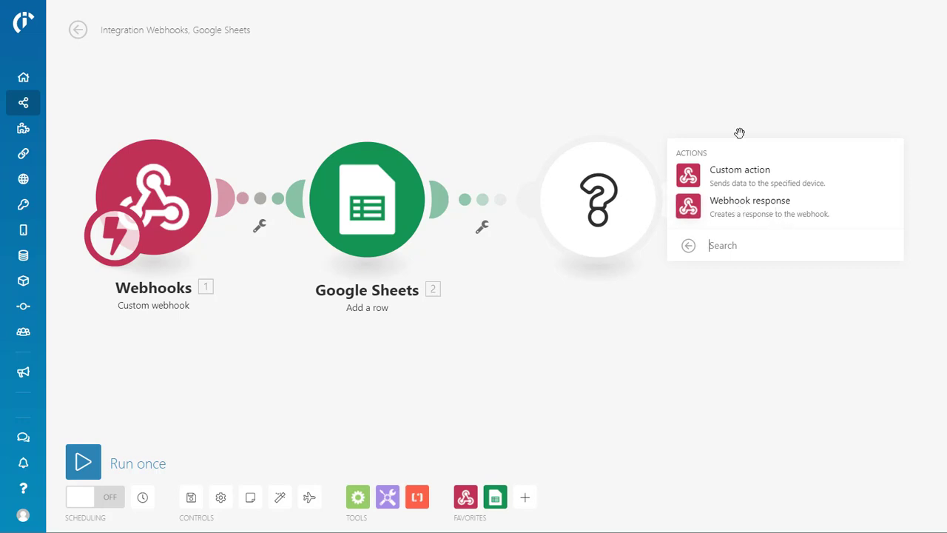
{"action": "left_click", "coordinate": [750, 205]}
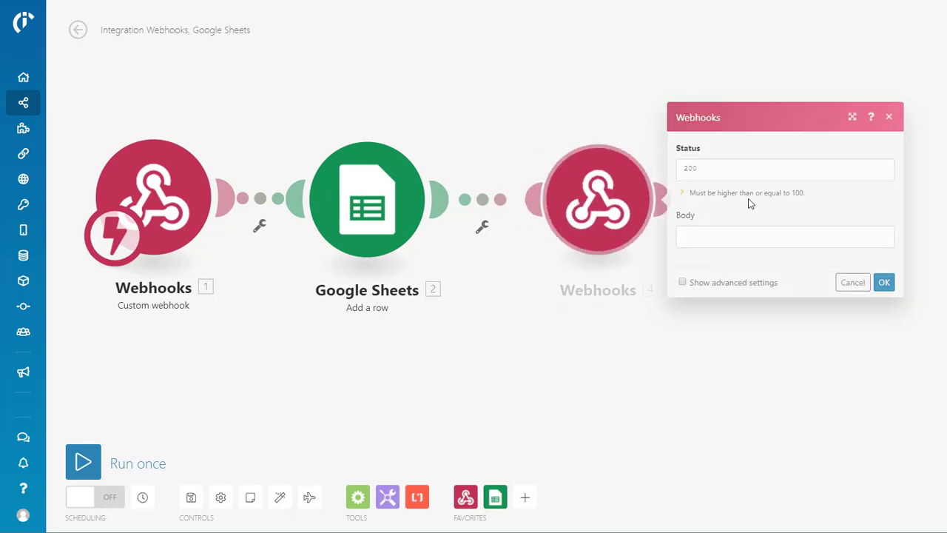
{"action": "left_click", "coordinate": [724, 236]}
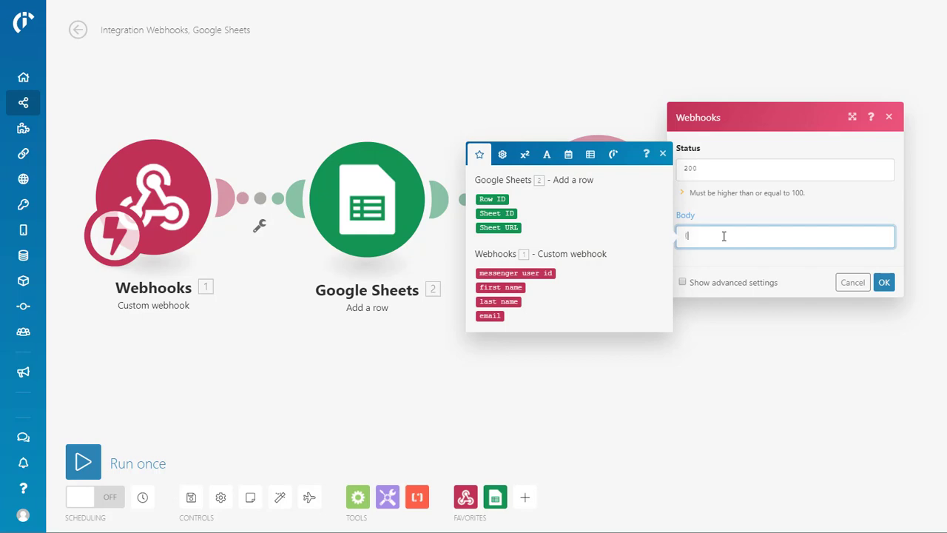
{"action": "type", "text": "{\"status\":\"ok\"}"}
{"action": "left_click", "coordinate": [885, 282]}
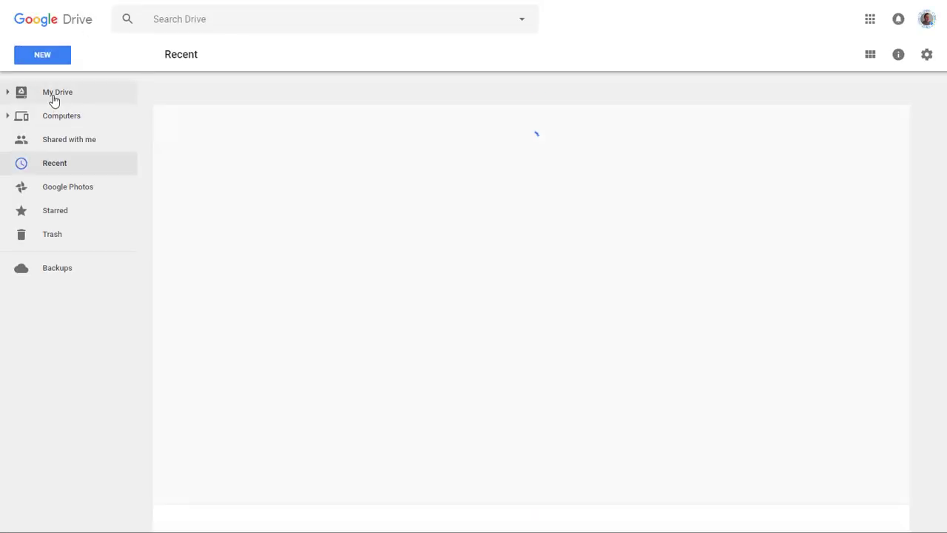
Open the CHAT BOT ASSETS folder from My Drive in Google Drive
{"action": "left_click", "coordinate": [53, 97]}
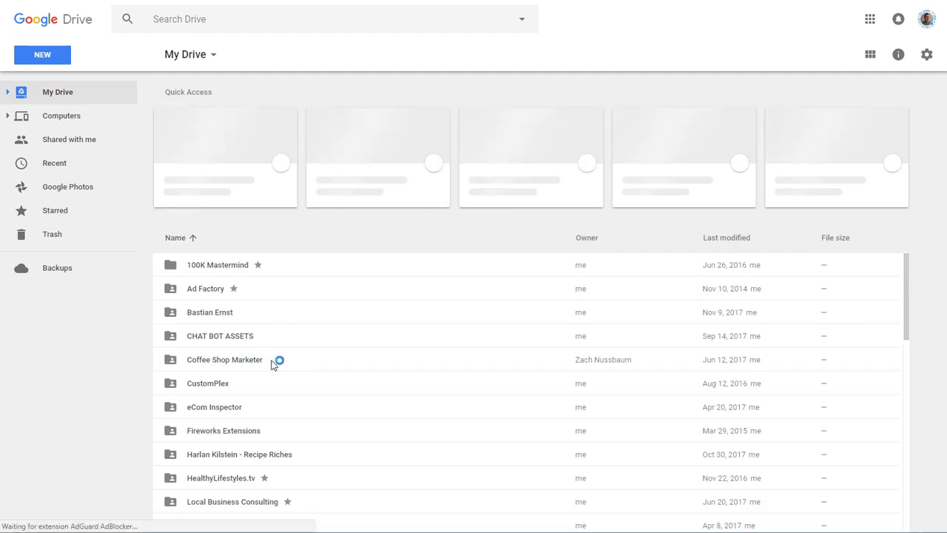
{"action": "scroll", "coordinate": [220, 279], "scroll_direction": "down", "scroll_amount": 3}
{"action": "double_click", "coordinate": [226, 133]}
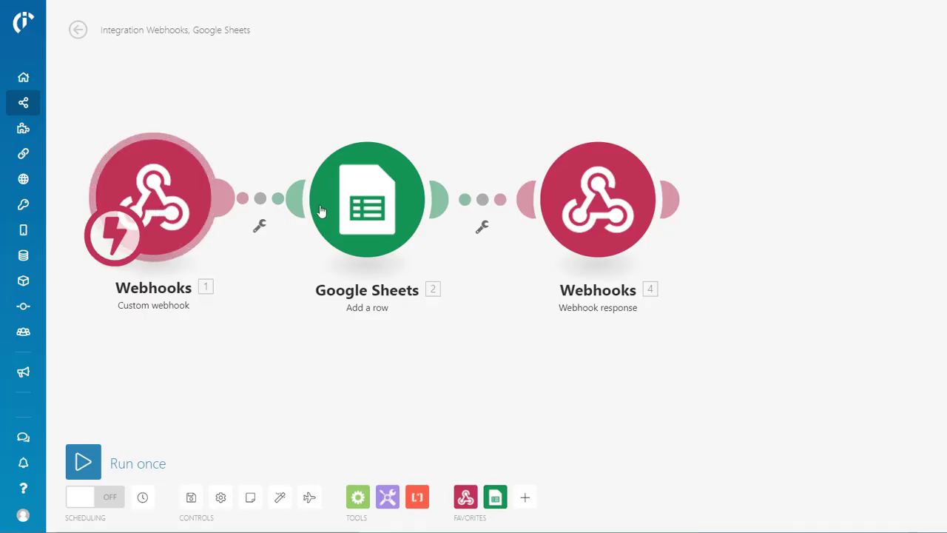
Save the scenario and activate its scheduling to run immediately
{"action": "left_click", "coordinate": [192, 502]}
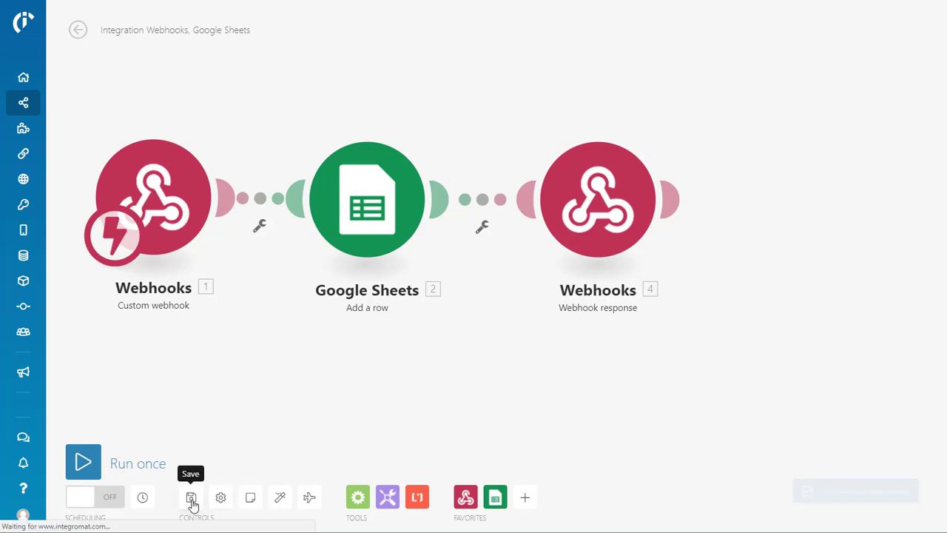
{"action": "left_click", "coordinate": [103, 502]}
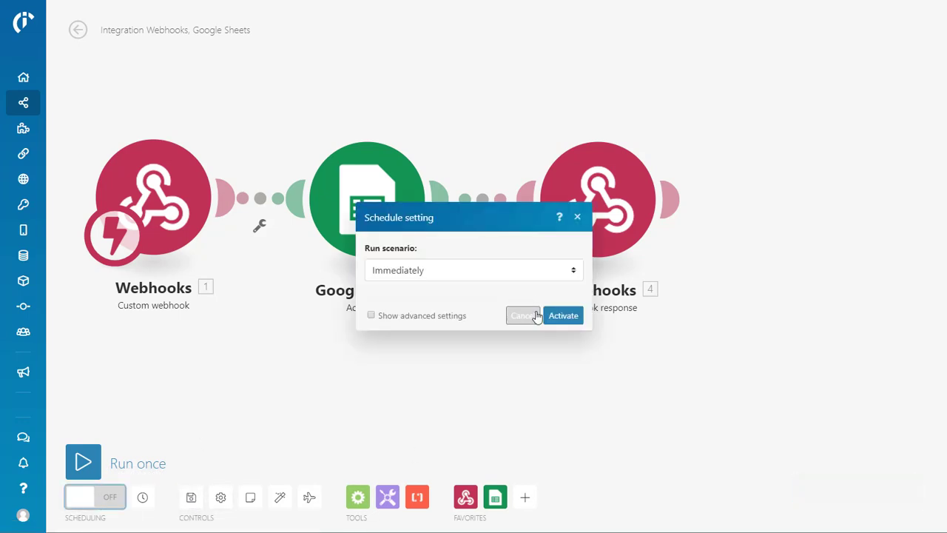
{"action": "left_click", "coordinate": [562, 316]}
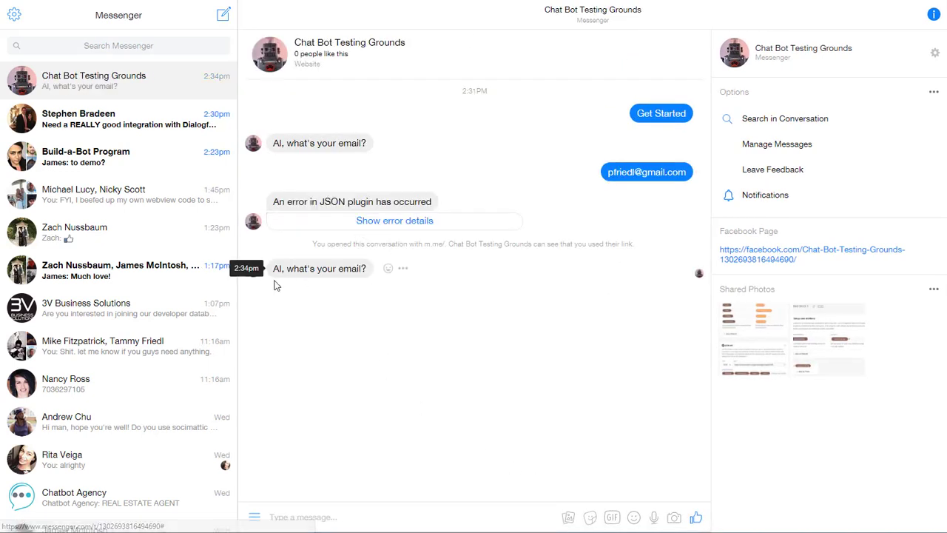
Send the bot the user's Gmail address as a reply, correcting the typos first
{"action": "left_click", "coordinate": [298, 517]}
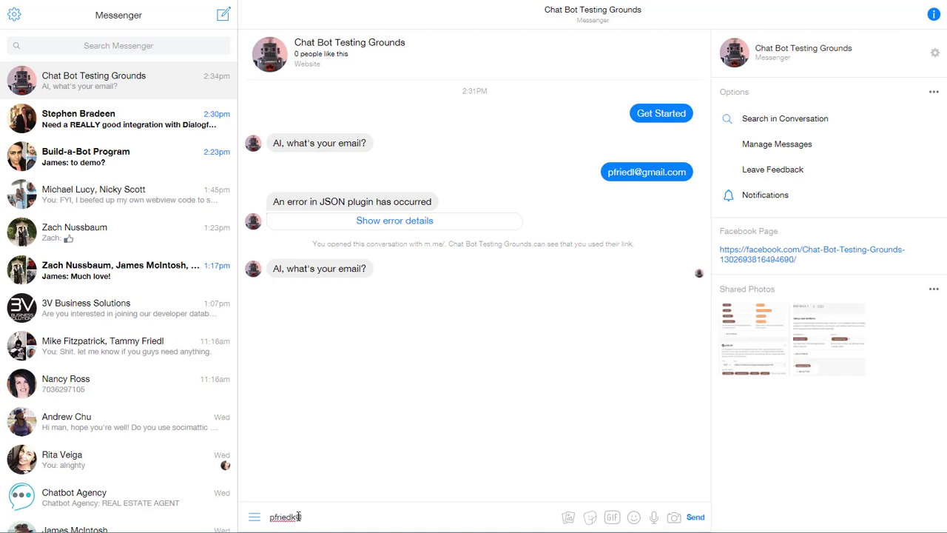
{"action": "key", "text": "Return"}
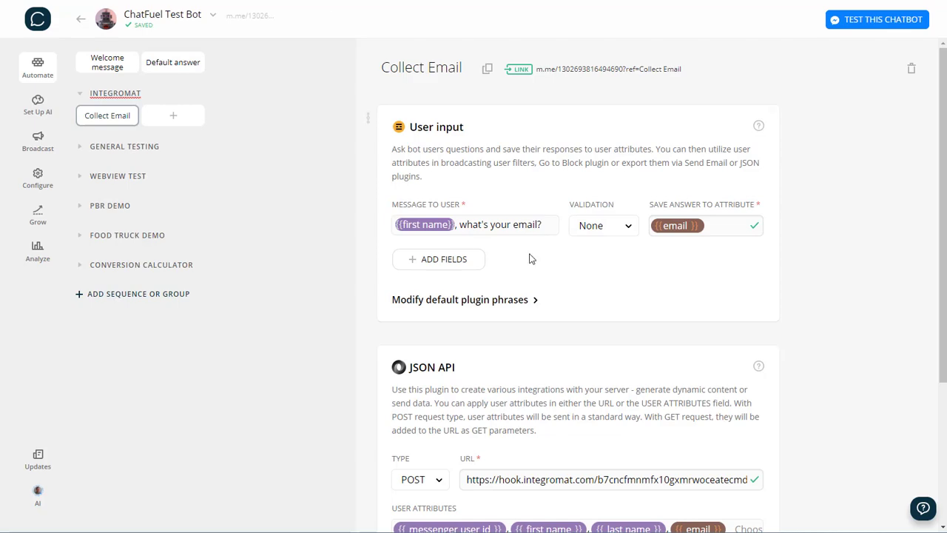
{"action": "scroll", "coordinate": [637, 346], "scroll_direction": "down", "scroll_amount": 5}
{"action": "scroll", "coordinate": [492, 278], "scroll_direction": "up", "scroll_amount": 3}
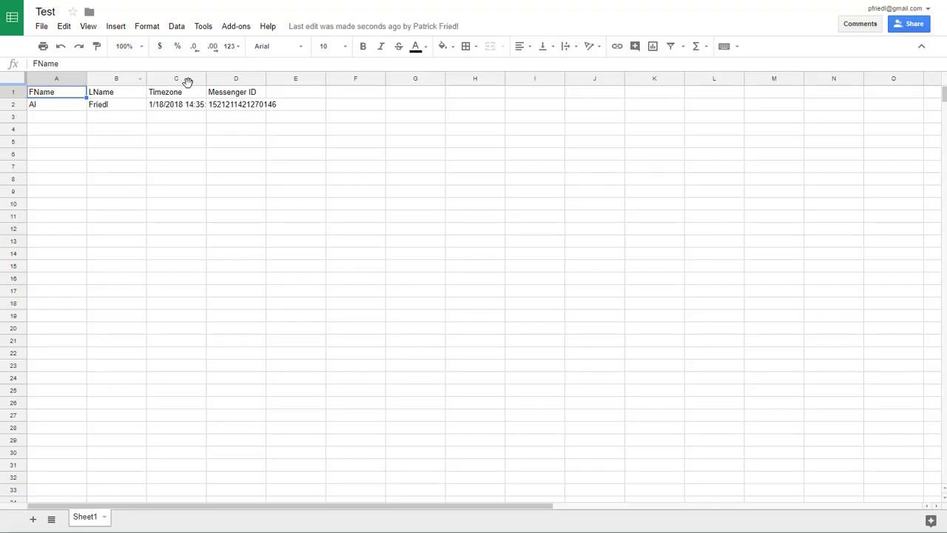
Widen column C so the full Timezone timestamp is visible
{"action": "left_click_drag", "start_coordinate": [206, 78], "coordinate": [253, 79]}
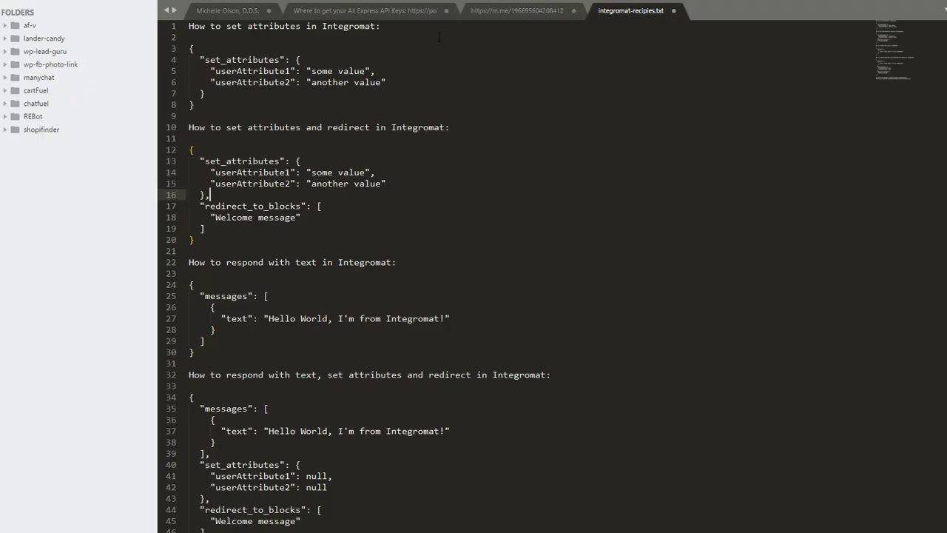
Copy the "How to respond with text" JSON block from integromat-recipies.txt
{"action": "scroll", "coordinate": [318, 280], "scroll_direction": "down", "scroll_amount": 3}
{"action": "scroll", "coordinate": [319, 280], "scroll_direction": "down", "scroll_amount": 2}
{"action": "scroll", "coordinate": [318, 280], "scroll_direction": "up", "scroll_amount": 3}
{"action": "scroll", "coordinate": [319, 282], "scroll_direction": "up", "scroll_amount": 2}
{"action": "left_click_drag", "start_coordinate": [192, 318], "coordinate": [191, 251]}
{"action": "right_click", "coordinate": [198, 273]}
{"action": "left_click", "coordinate": [242, 295]}
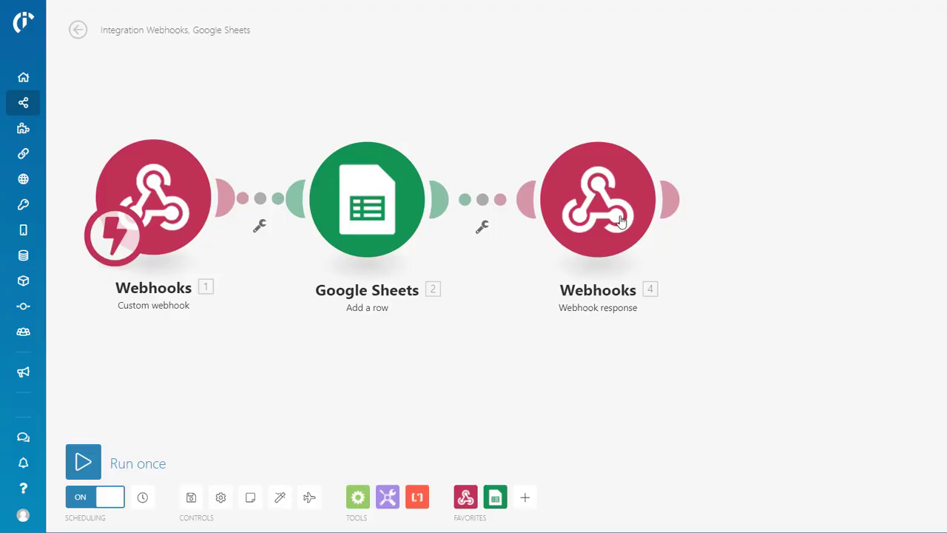
Replace the Webhook response body with the pasted Hello World messages JSON and save the scenario
{"action": "left_click", "coordinate": [621, 222]}
{"action": "left_click", "coordinate": [781, 237]}
{"action": "key", "text": "ctrl+a"}
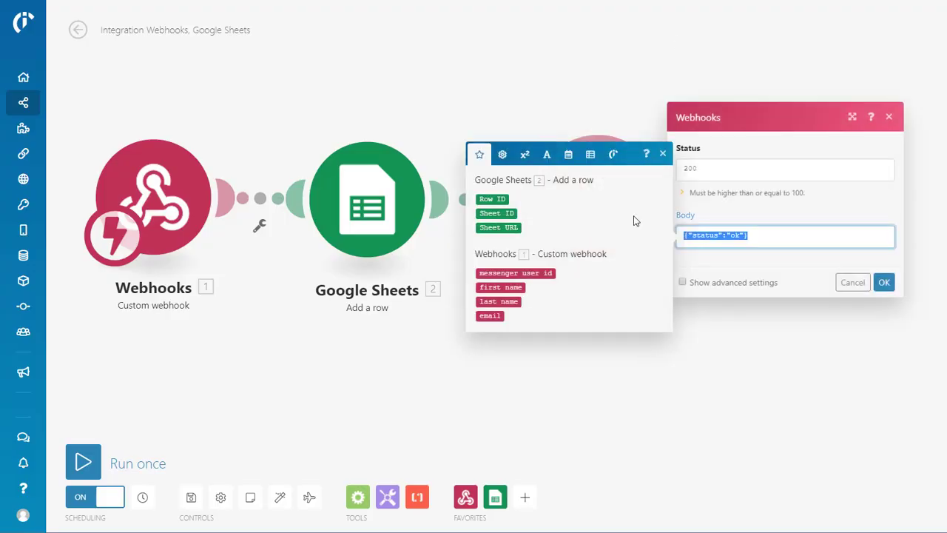
{"action": "key", "text": "ctrl+v"}
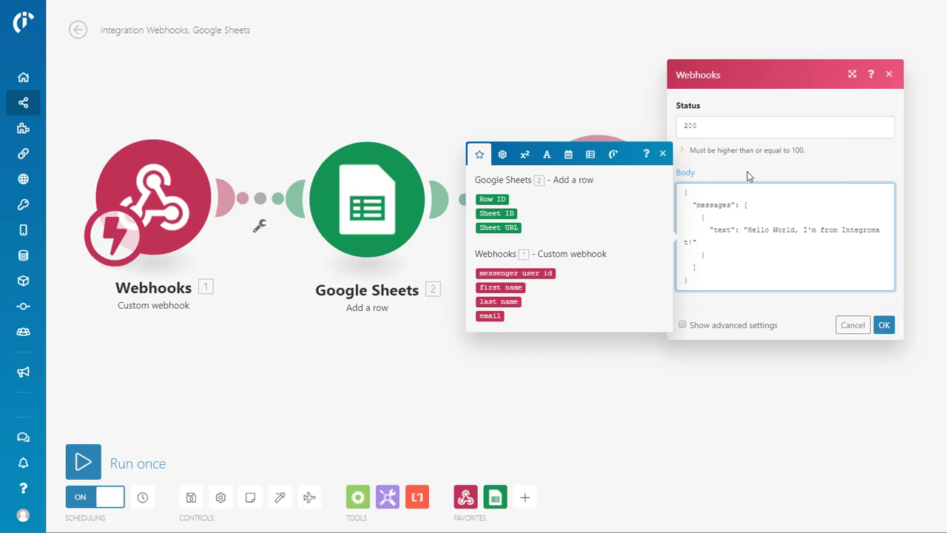
{"action": "left_click", "coordinate": [886, 326]}
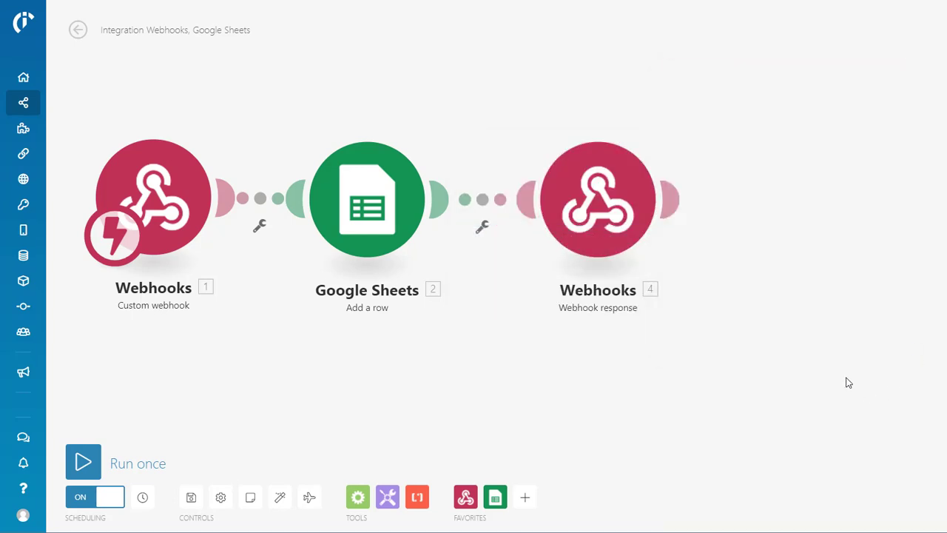
{"action": "left_click", "coordinate": [191, 498]}
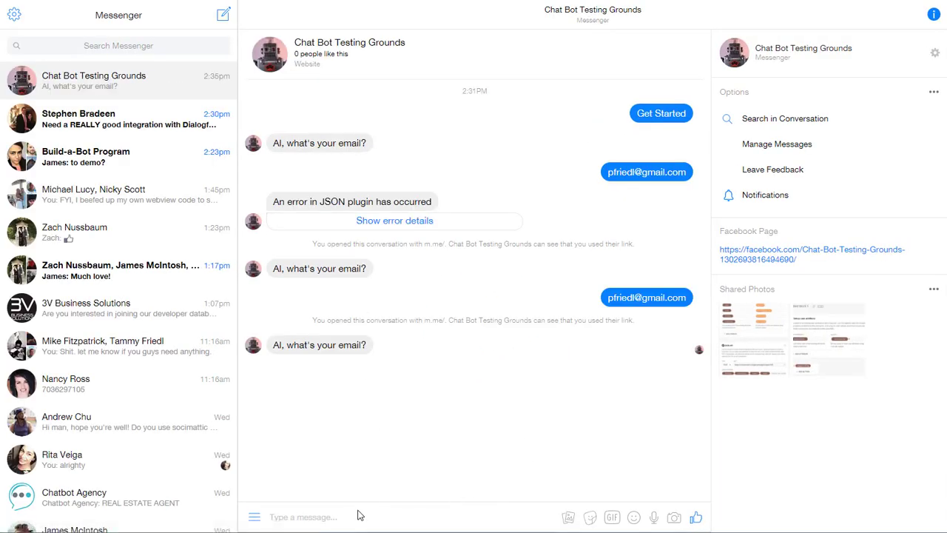
Send the user's email address to the bot in Messenger again
{"action": "key", "text": "Return"}
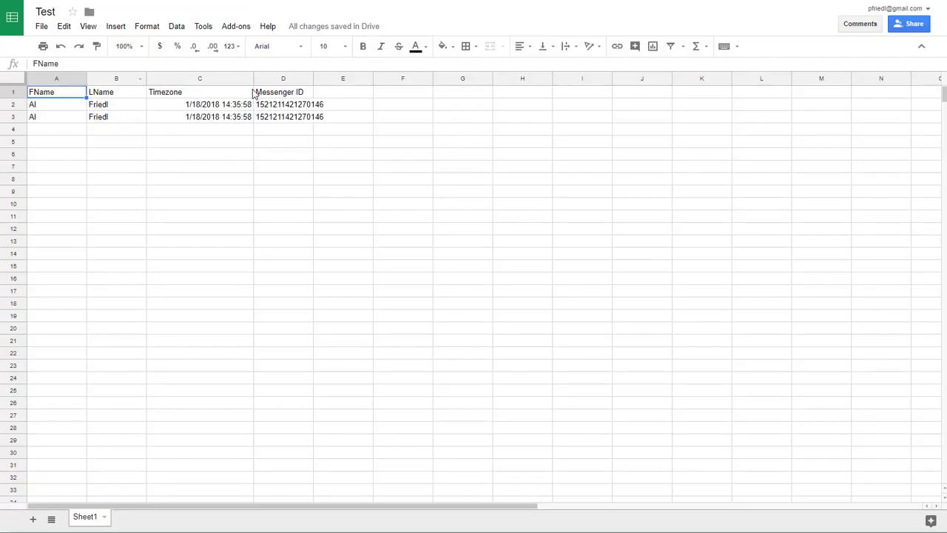
Review the logged rows in range A1:D4, then switch back to the Integromat scenario
{"action": "left_click", "coordinate": [266, 79]}
{"action": "left_click", "coordinate": [250, 78], "text": "shift"}
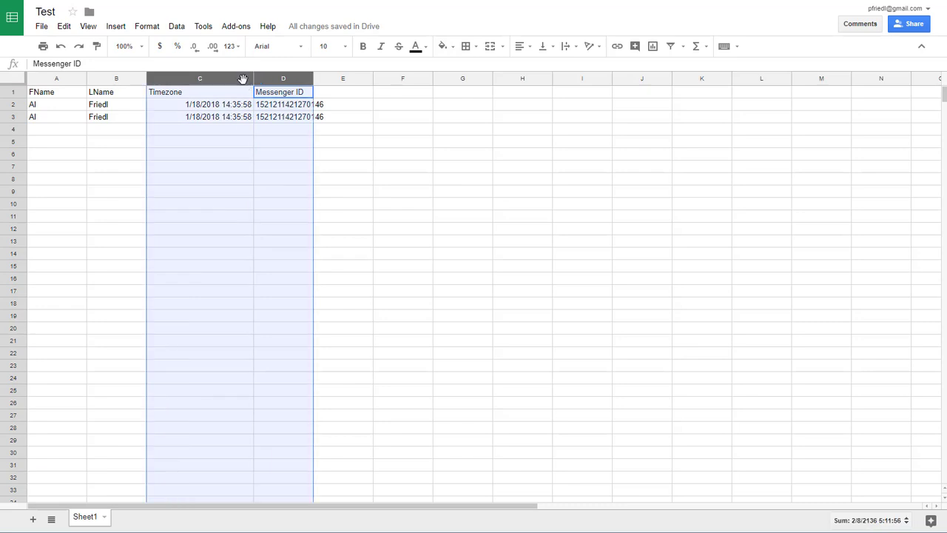
{"action": "left_click", "coordinate": [263, 142]}
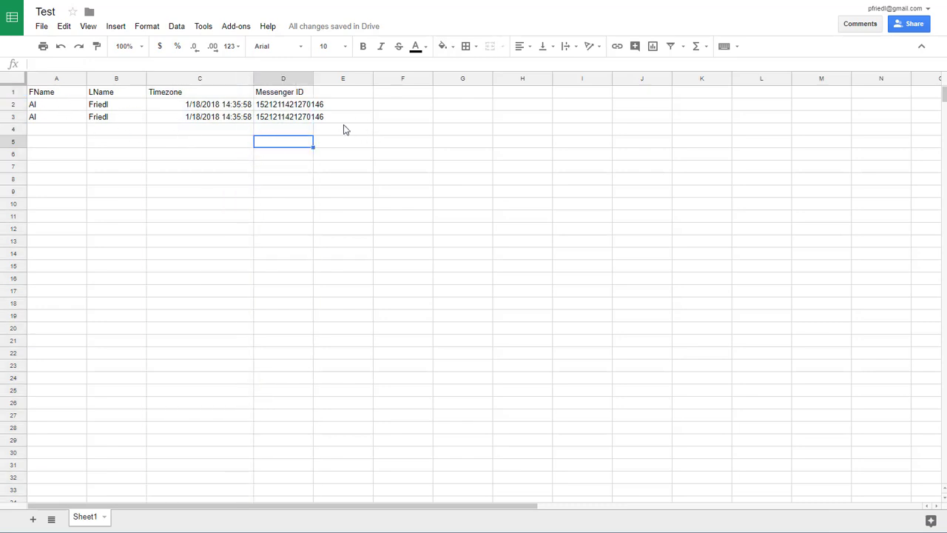
{"action": "left_click", "coordinate": [290, 130]}
{"action": "left_click", "coordinate": [37, 94], "text": "shift"}
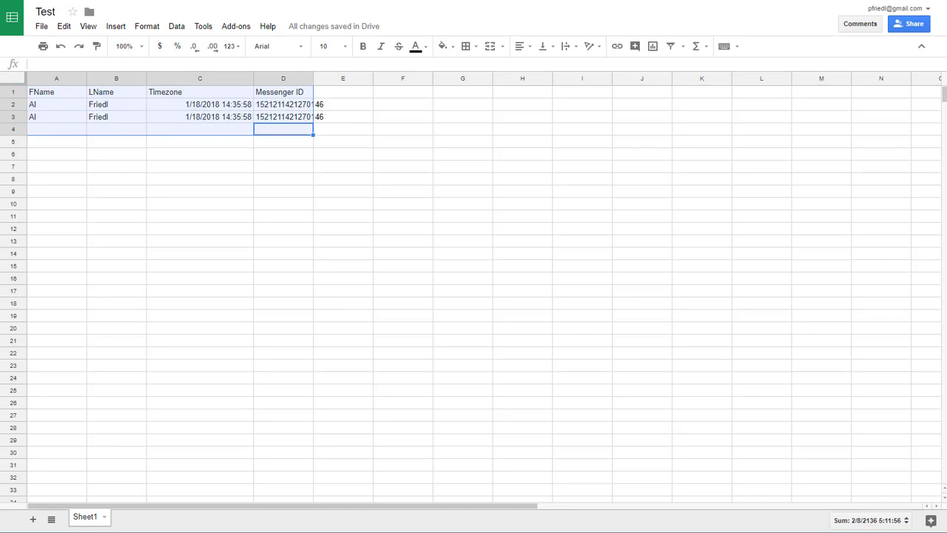
{"action": "key", "text": "ctrl+Tab"}
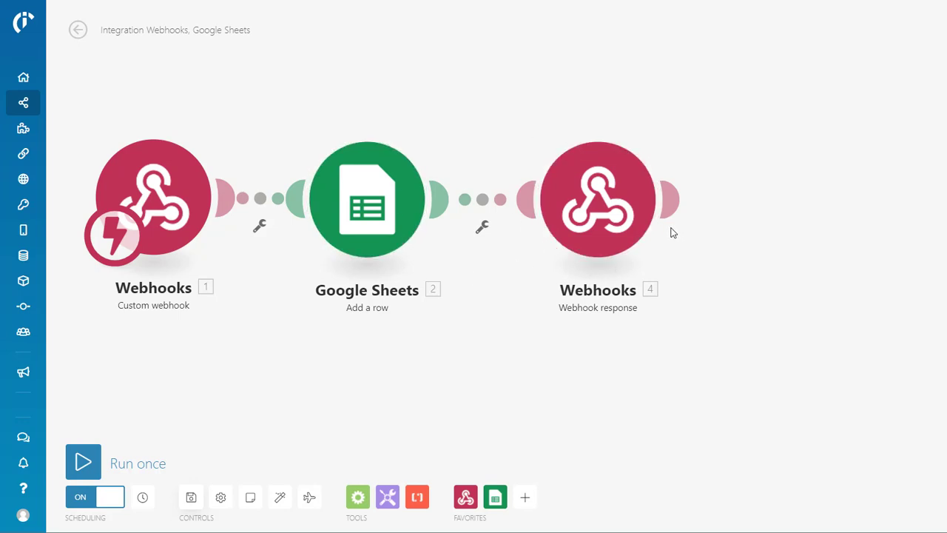
Open the Webhook response settings and scroll down the JSON recipes file in Sublime Text
{"action": "left_click", "coordinate": [590, 220]}
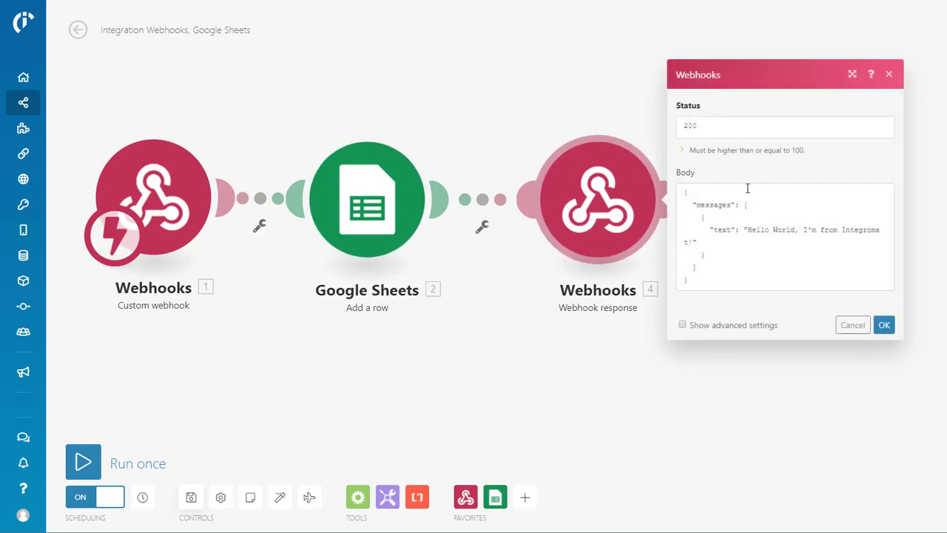
{"action": "key", "text": "alt+Tab"}
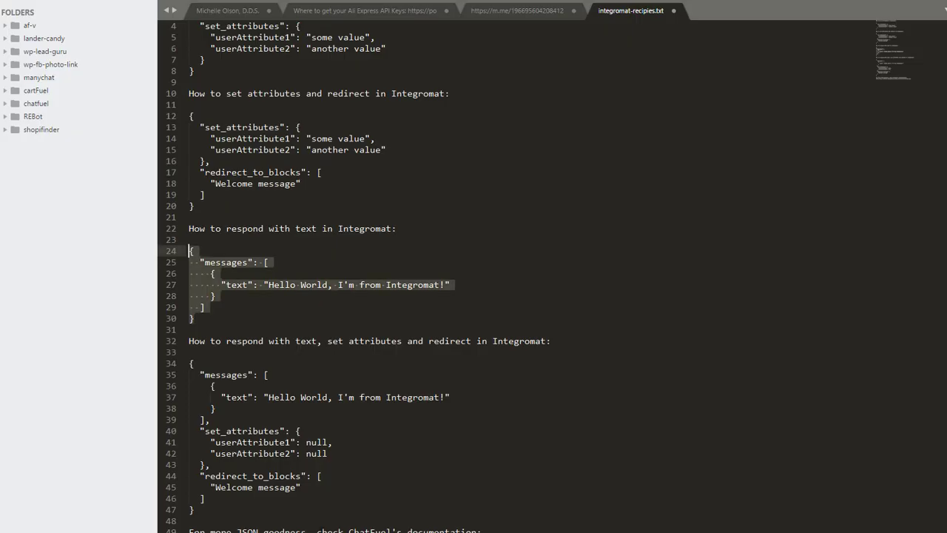
{"action": "left_click", "coordinate": [398, 278]}
{"action": "scroll", "coordinate": [274, 288], "scroll_direction": "down", "scroll_amount": 3}
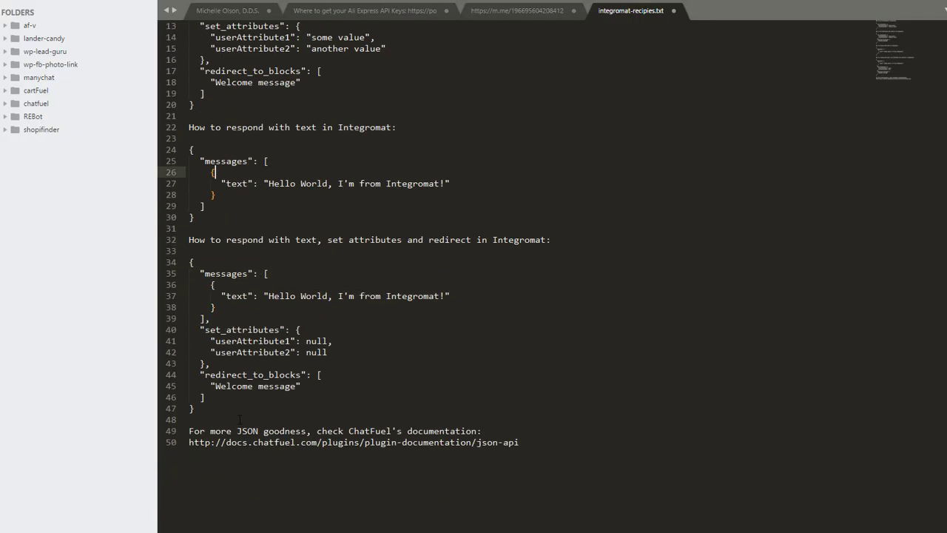
Highlight the messages, set_attributes and redirect_to_blocks parts of the combined recipe example
{"action": "left_click_drag", "start_coordinate": [205, 408], "coordinate": [188, 262]}
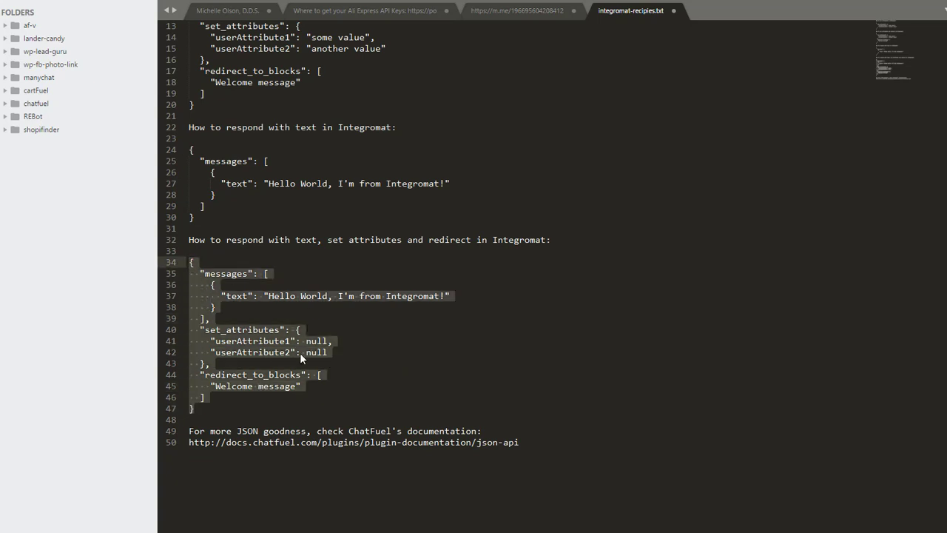
{"action": "left_click", "coordinate": [199, 272]}
{"action": "left_click_drag", "start_coordinate": [199, 274], "coordinate": [286, 308]}
{"action": "left_click", "coordinate": [200, 330]}
{"action": "left_click_drag", "start_coordinate": [200, 330], "coordinate": [328, 352]}
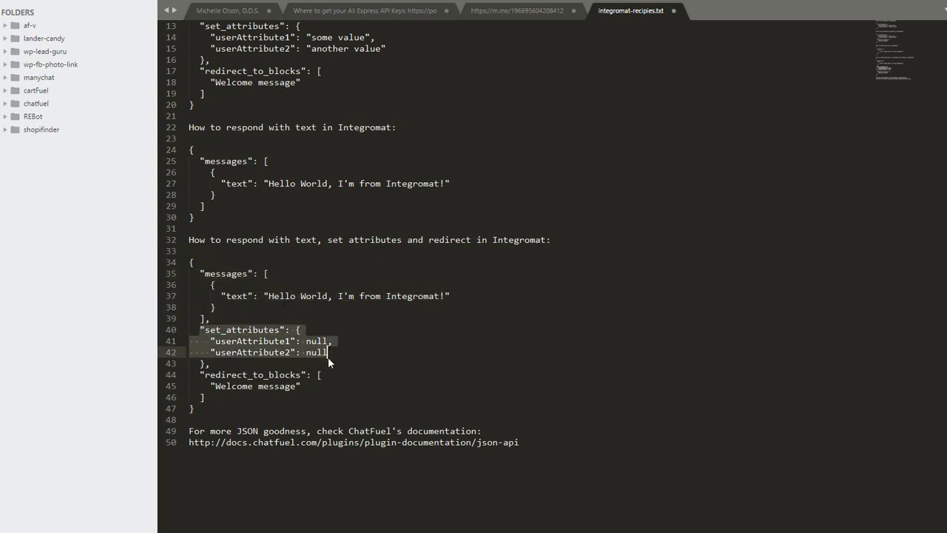
{"action": "left_click_drag", "start_coordinate": [192, 374], "coordinate": [302, 386]}
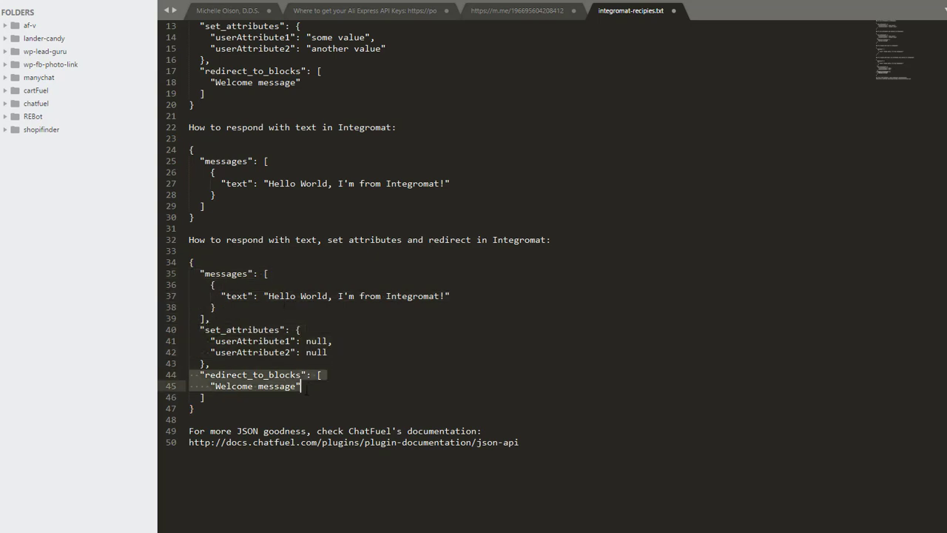
{"action": "left_click", "coordinate": [373, 374]}
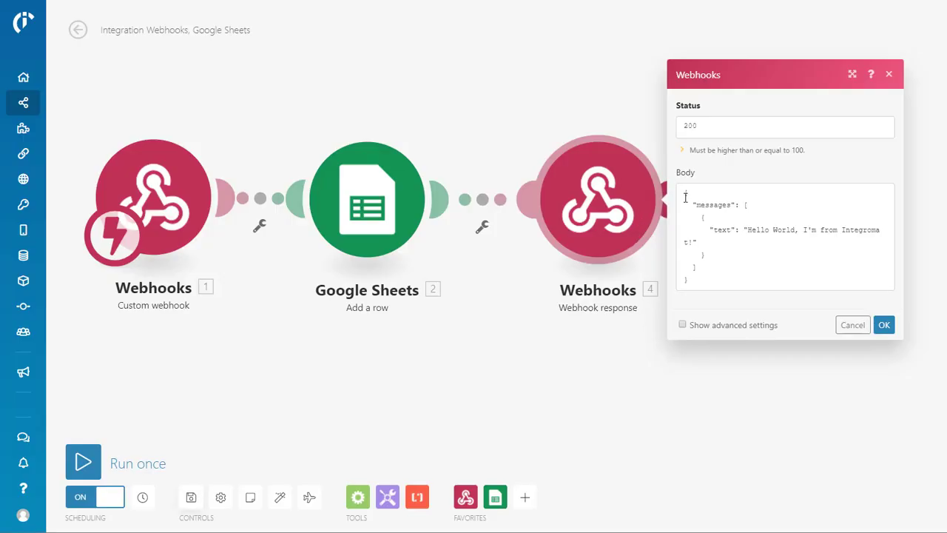
Change the response body to 'Hello, [first name]' in place of World, confirm, and save the scenario
{"action": "left_click", "coordinate": [695, 195]}
{"action": "key", "text": "ctrl+a"}
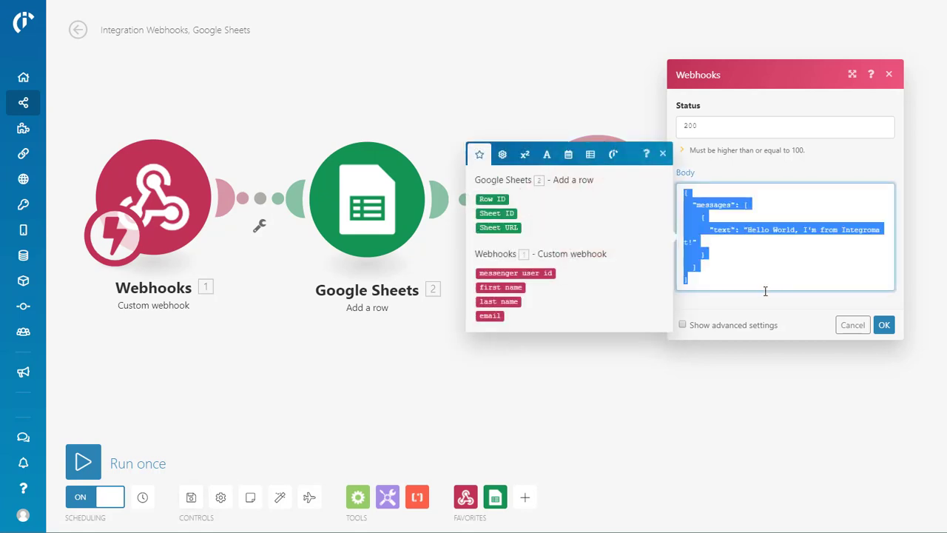
{"action": "left_click", "coordinate": [737, 239]}
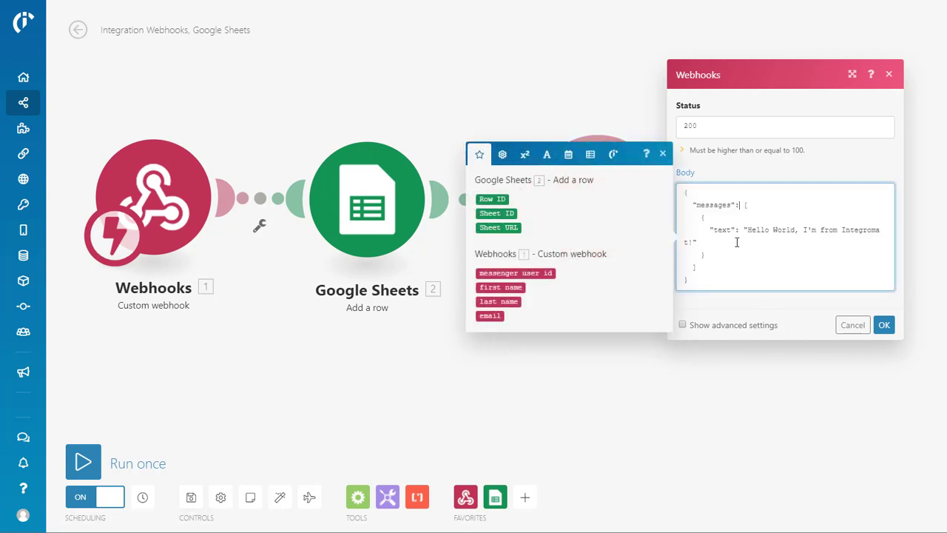
{"action": "left_click", "coordinate": [769, 231]}
{"action": "type", "text": ","}
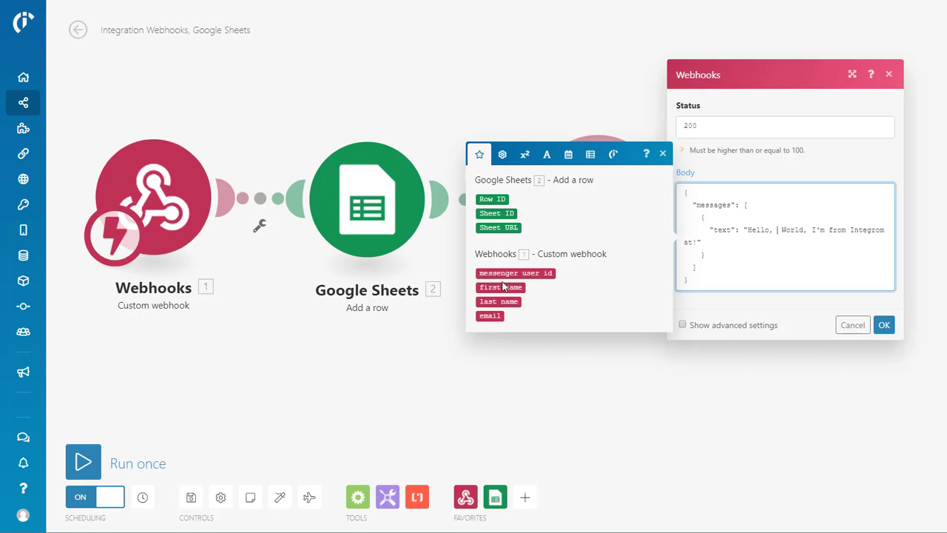
{"action": "left_click", "coordinate": [497, 288]}
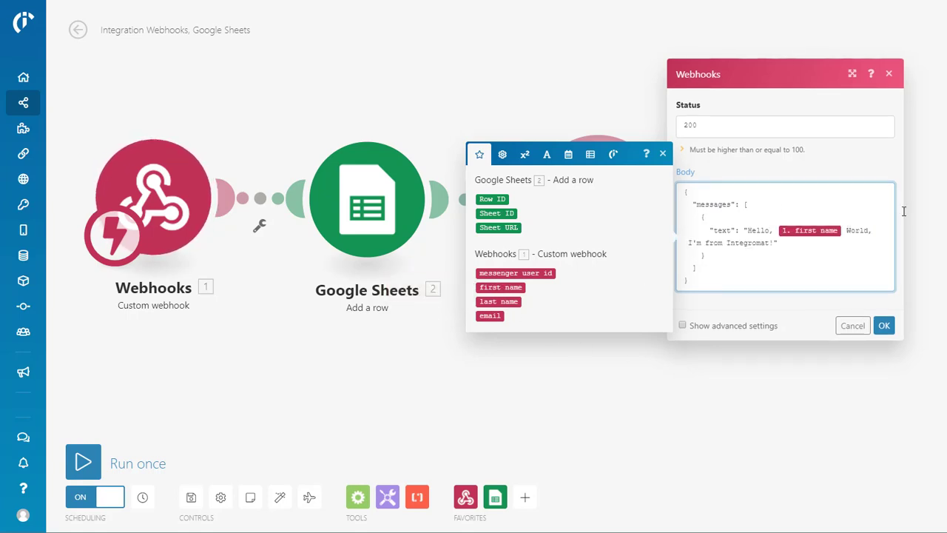
{"action": "key", "text": "shift+Right"}
{"action": "key", "text": "shift+Right"}
{"action": "key", "text": "shift+Right"}
{"action": "key", "text": "shift+Right"}
{"action": "key", "text": "shift+Right"}
{"action": "key", "text": "shift+Right"}
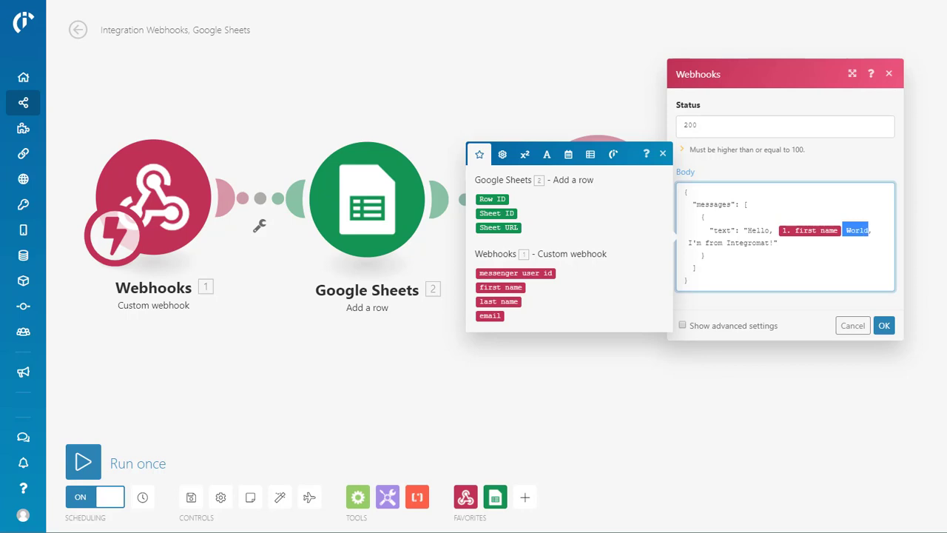
{"action": "key", "text": "BackSpace"}
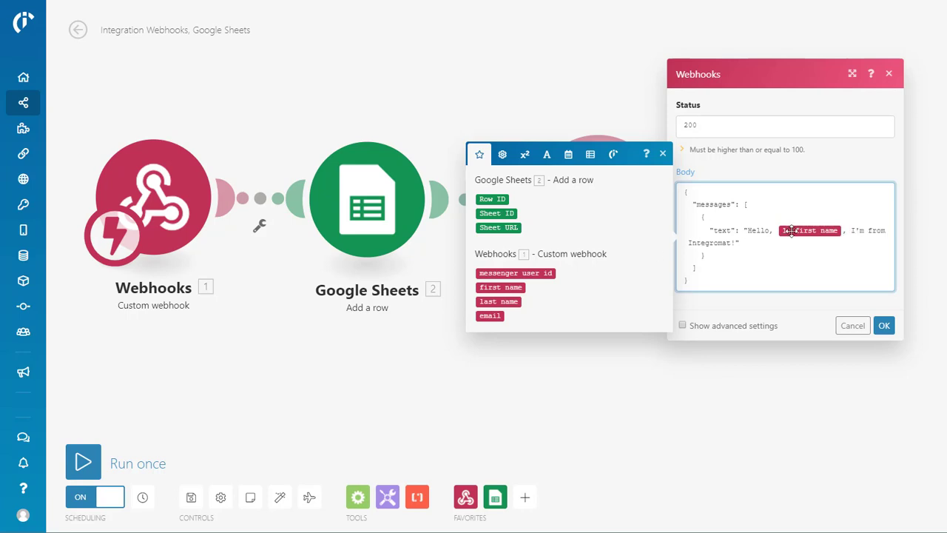
{"action": "left_click", "coordinate": [884, 325]}
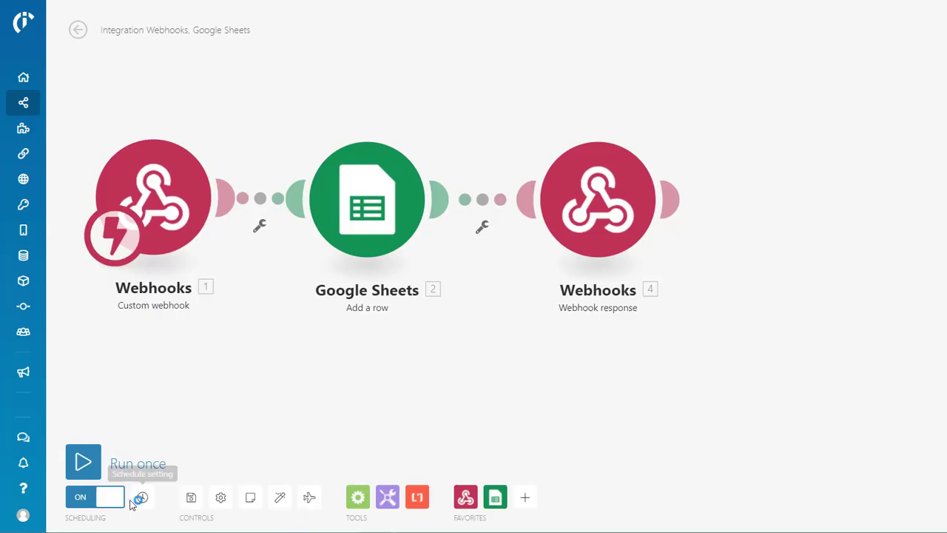
{"action": "left_click", "coordinate": [190, 498]}
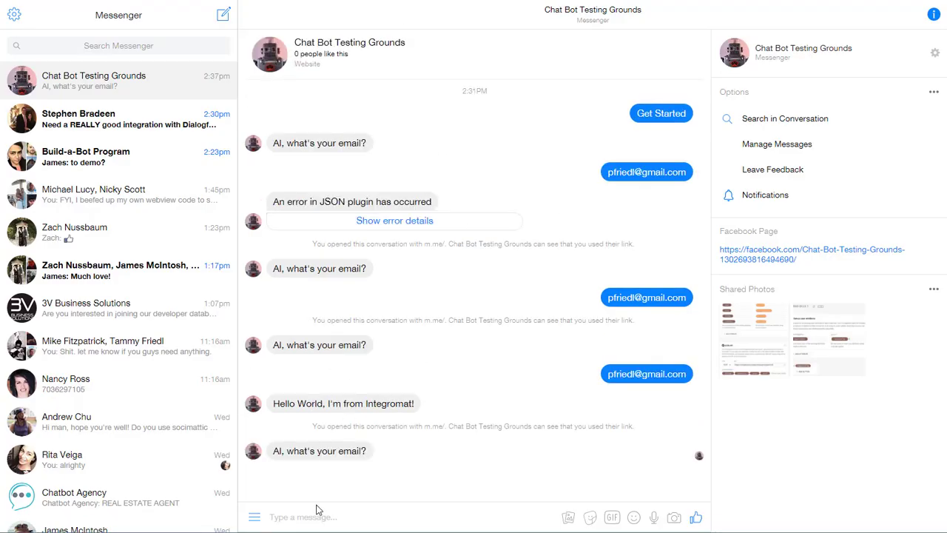
Send the user's email address to the test bot again in Messenger
{"action": "left_click", "coordinate": [317, 510]}
{"action": "key", "text": "Return"}
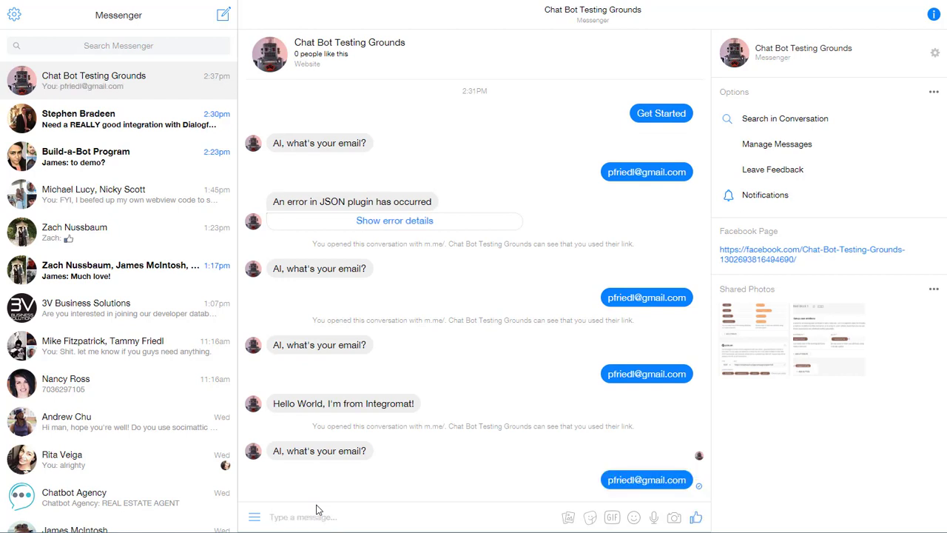